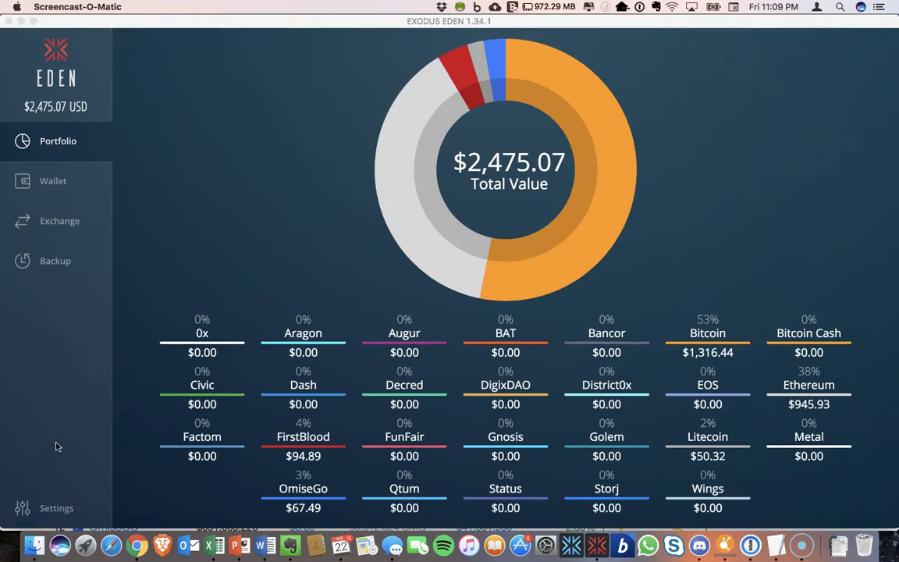
# Bring the Exodus Eden portfolio window, worth $2,475.84, to the front.
pyautogui.click(56, 447)
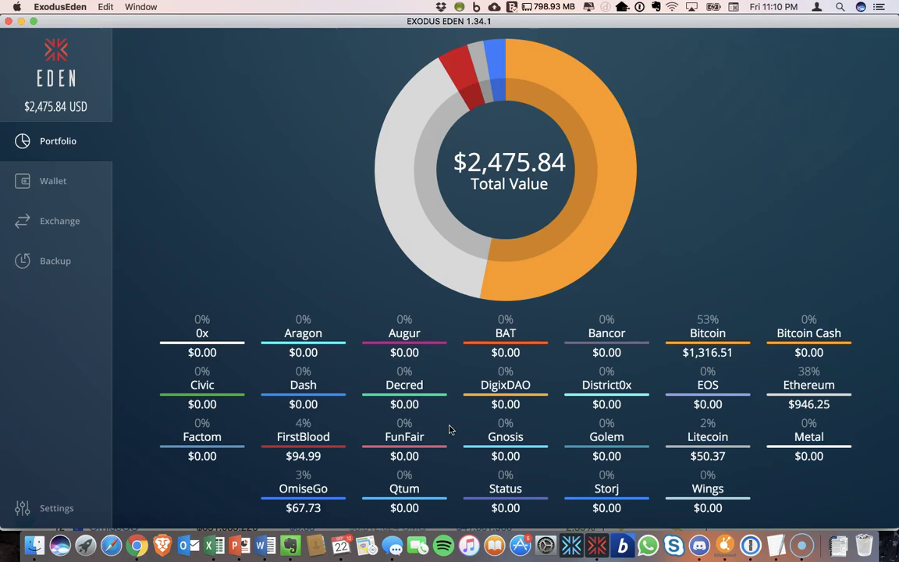
pyautogui.click(135, 544)
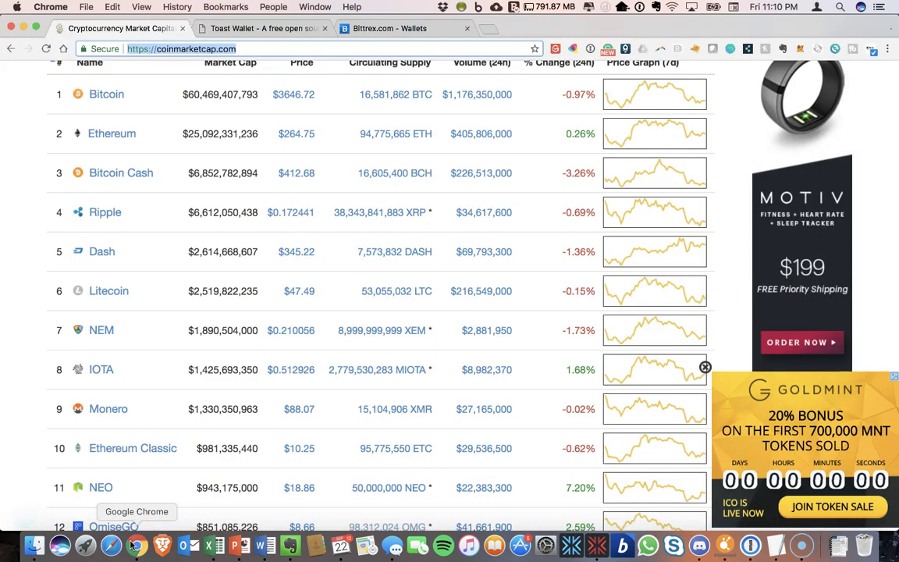
pyautogui.scroll(1, 158, 279)
pyautogui.scroll(-2, 159, 278)
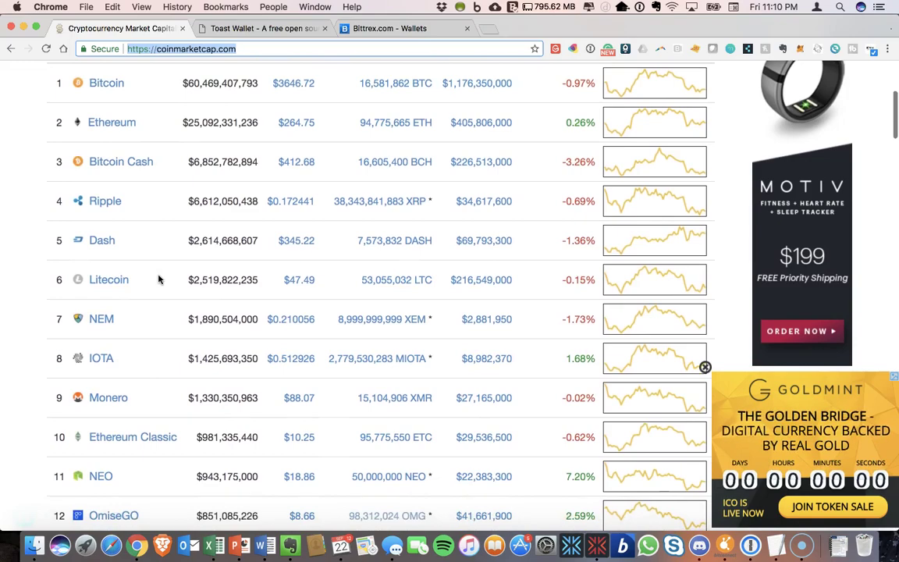
pyautogui.scroll(-20, 159, 279)
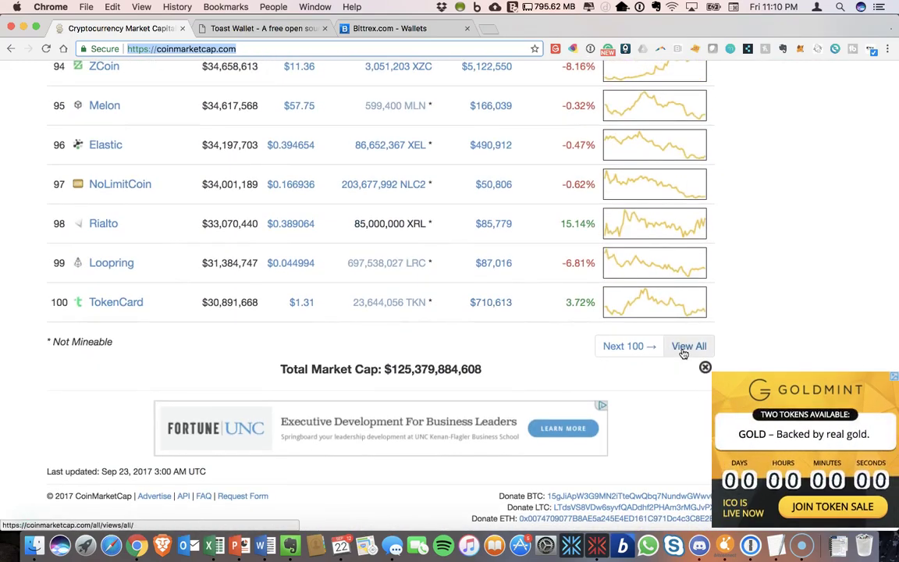
pyautogui.click(683, 351)
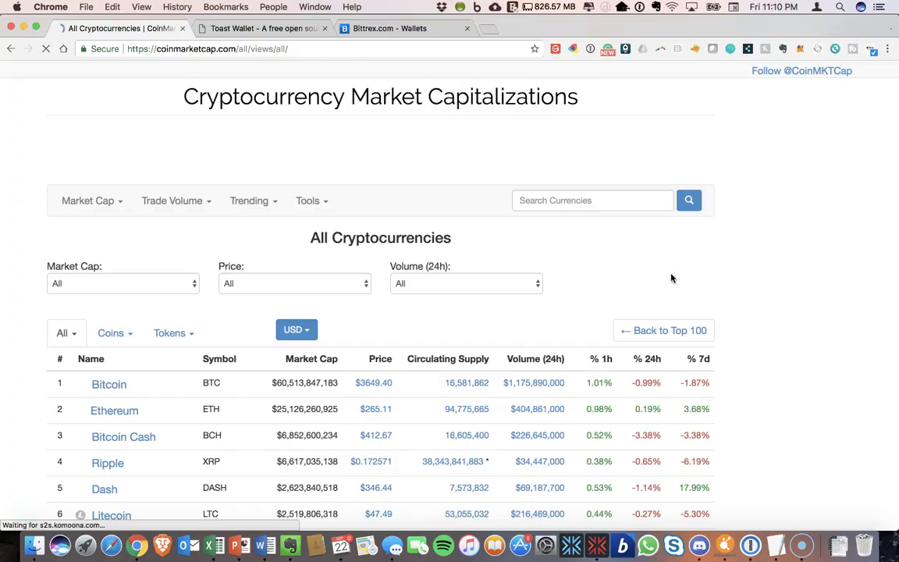
pyautogui.scroll(-20, 706, 247)
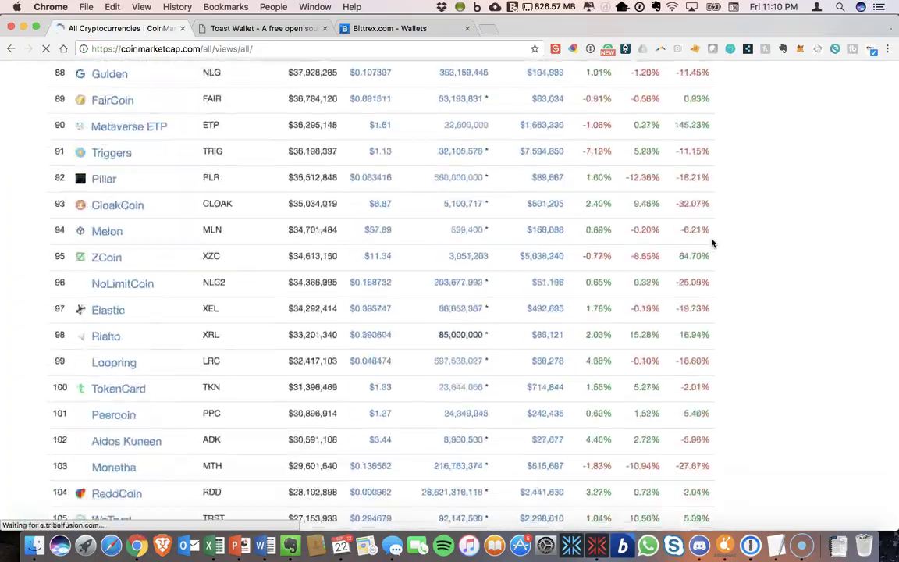
pyautogui.scroll(-20, 711, 242)
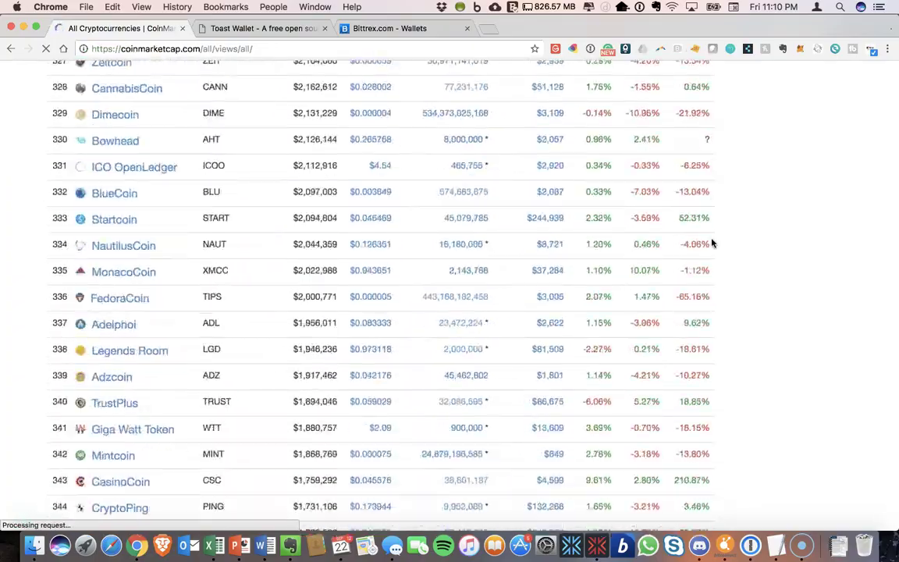
pyautogui.scroll(-20, 711, 243)
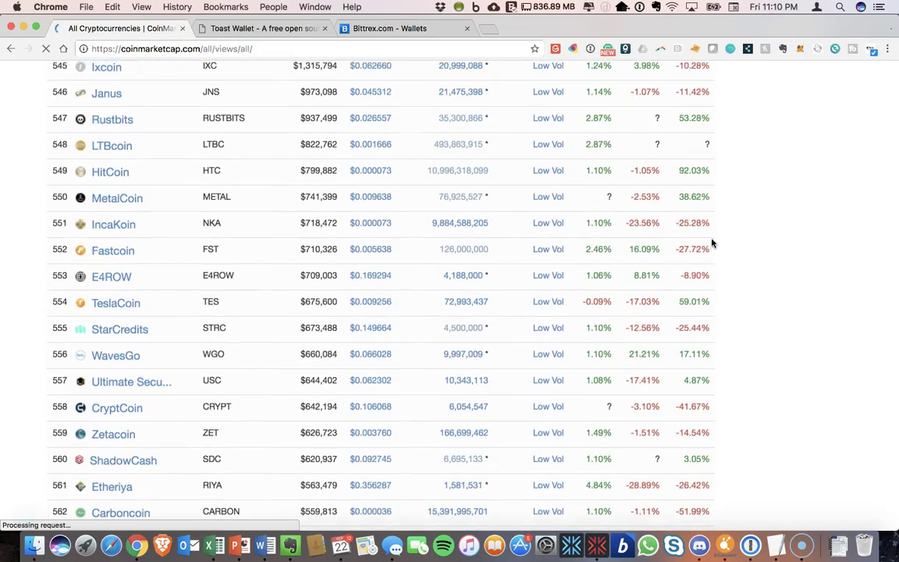
pyautogui.scroll(-1, 712, 244)
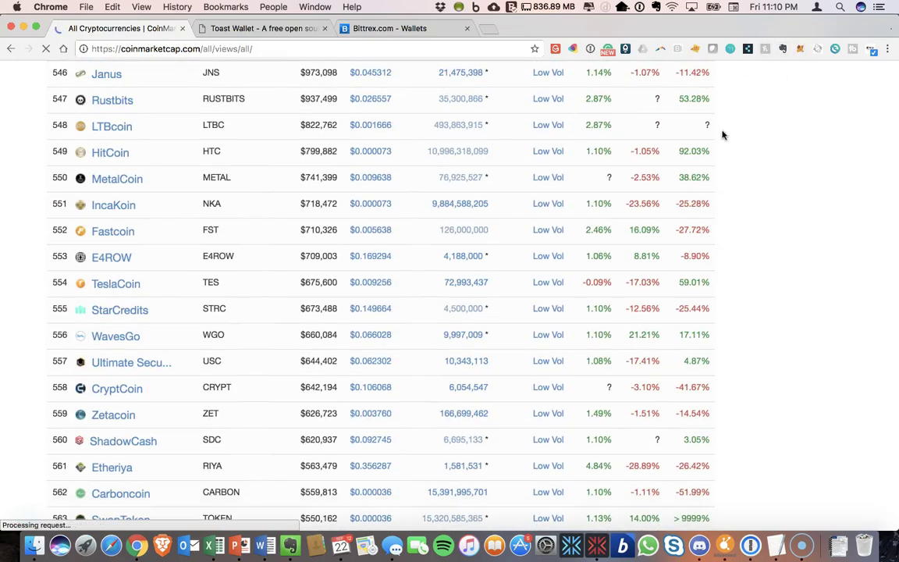
pyautogui.scroll(-10, 712, 148)
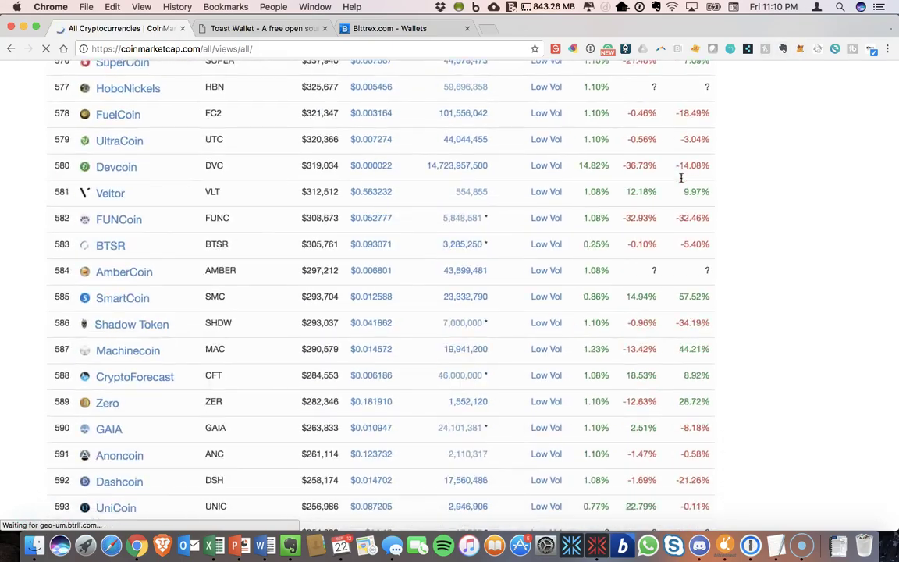
pyautogui.scroll(-10, 680, 178)
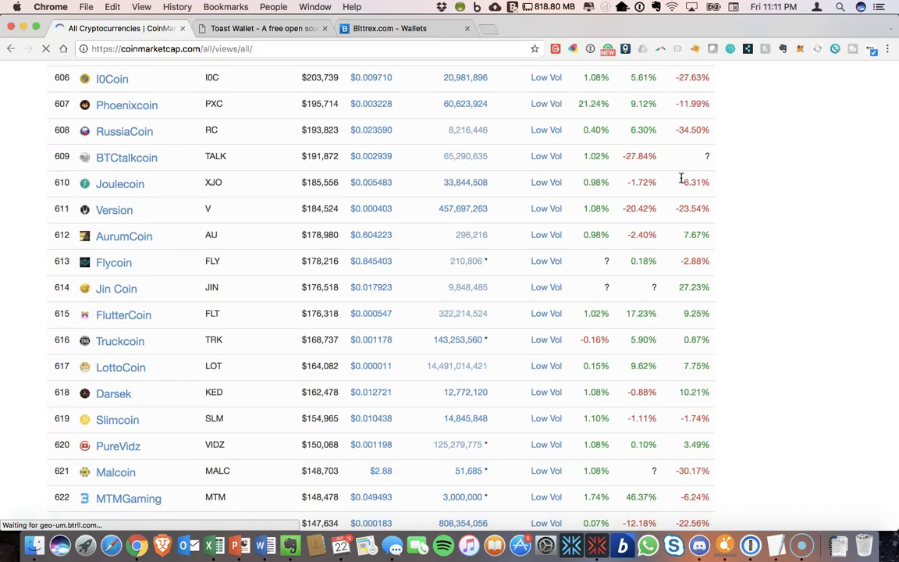
pyautogui.scroll(10, 811, 254)
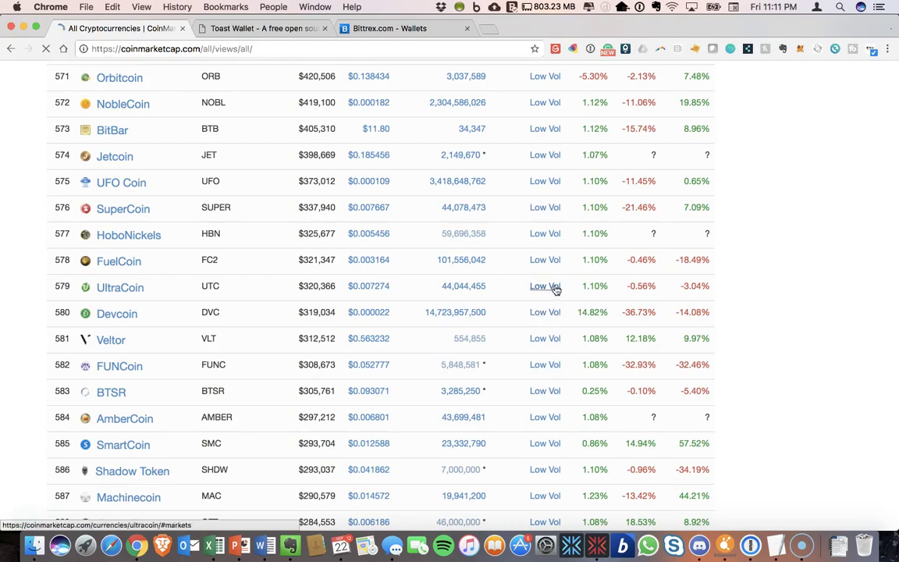
pyautogui.scroll(15, 487, 421)
pyautogui.scroll(20, 488, 426)
pyautogui.scroll(7, 488, 426)
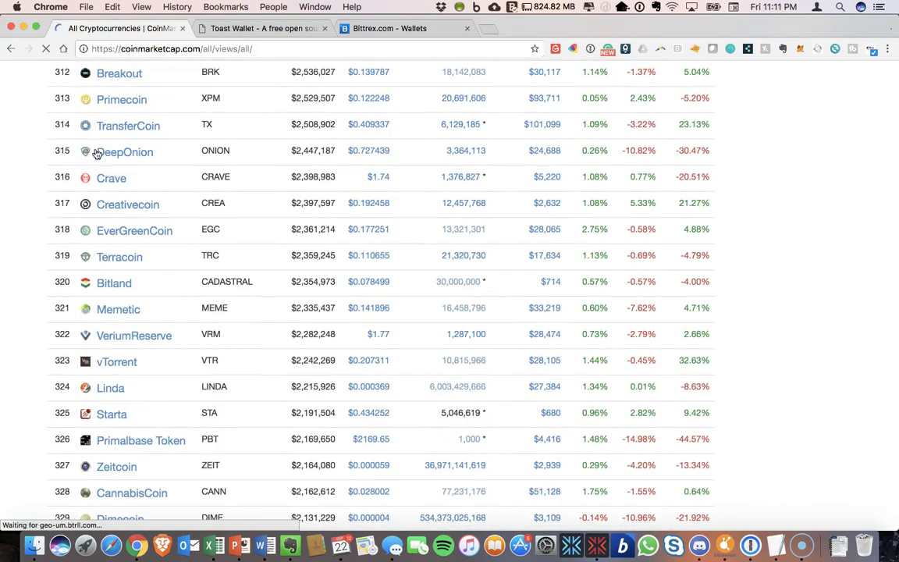
pyautogui.click(208, 47)
pyautogui.click(208, 47)
pyautogui.moveTo(202, 48); pyautogui.dragTo(316, 59)
pyautogui.press('BackSpace')
pyautogui.press('Return')
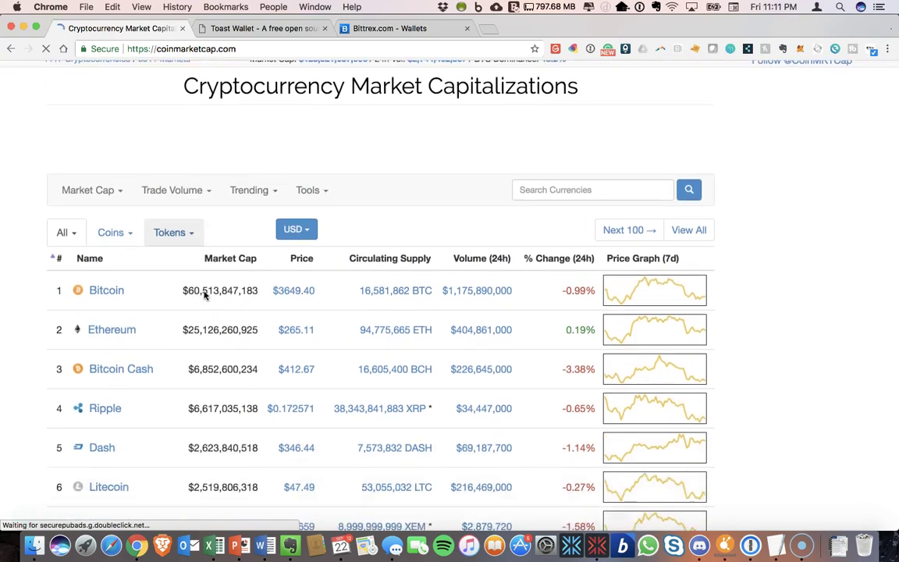
# Scroll down the CoinMarketCap top-100 table to Ethereum Classic in tenth place at $10.26.
pyautogui.scroll(-3, 204, 294)
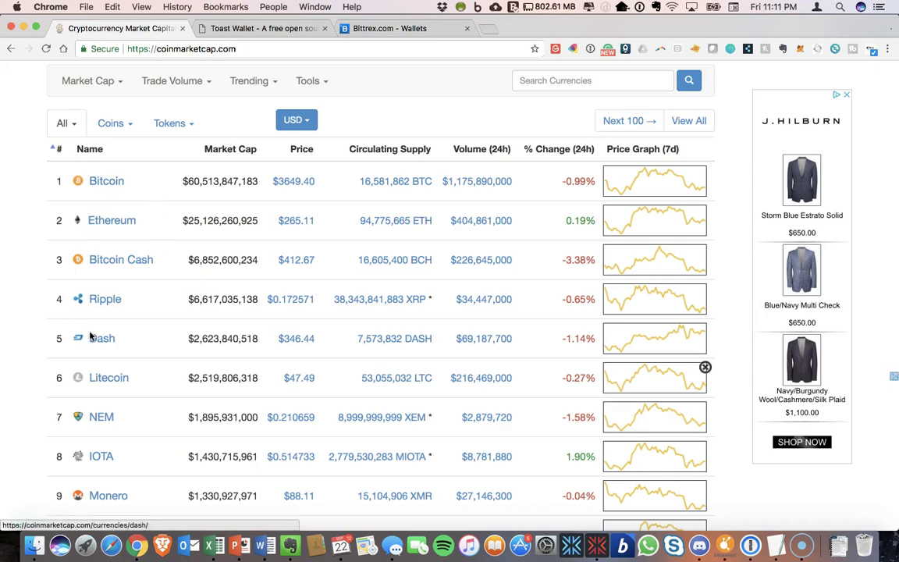
pyautogui.scroll(-1, 74, 396)
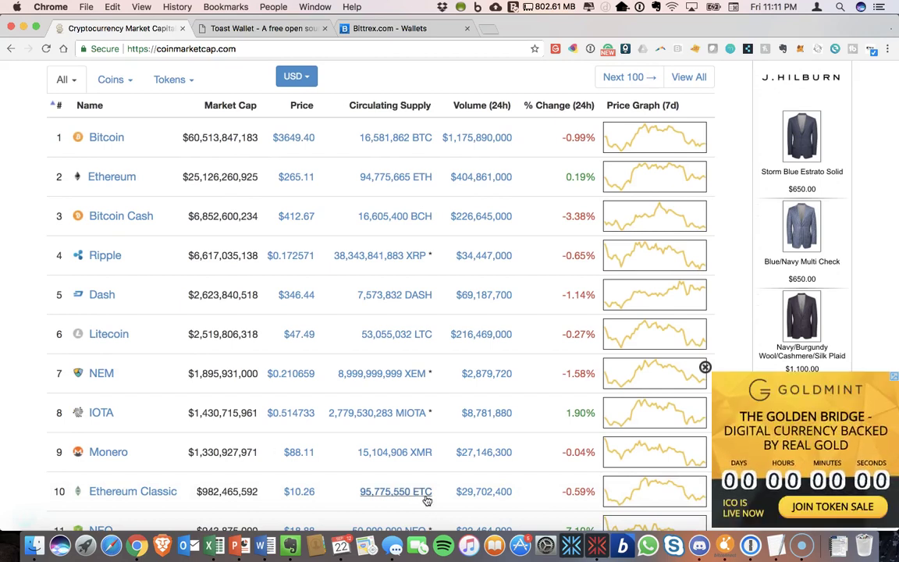
# Switch to Exodus Eden, then back to the CoinMarketCap ranking page in Chrome.
pyautogui.click(597, 545)
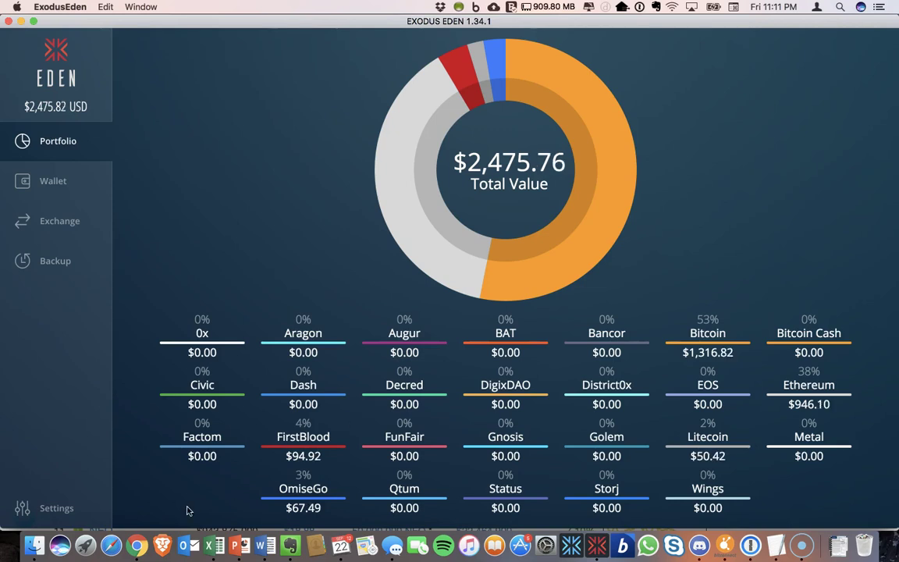
pyautogui.click(139, 545)
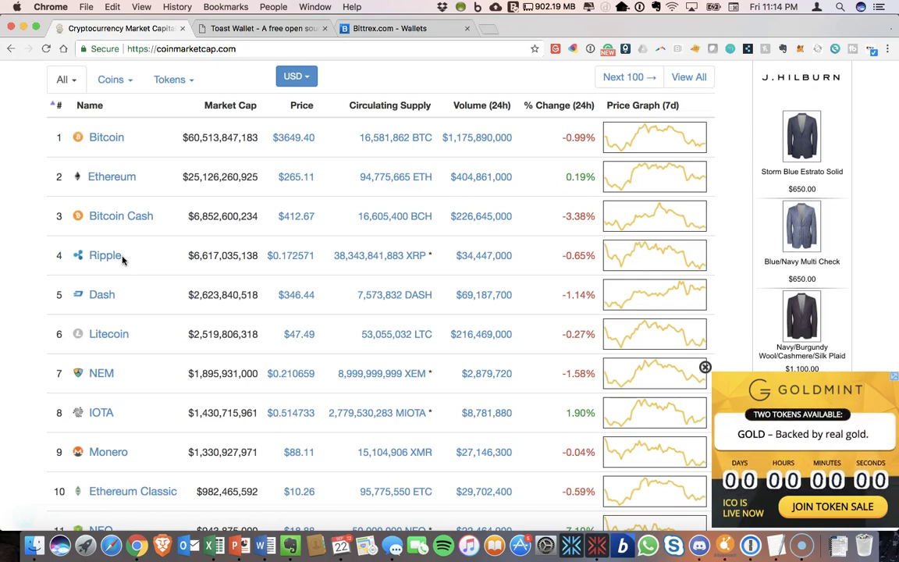
pyautogui.click(257, 29)
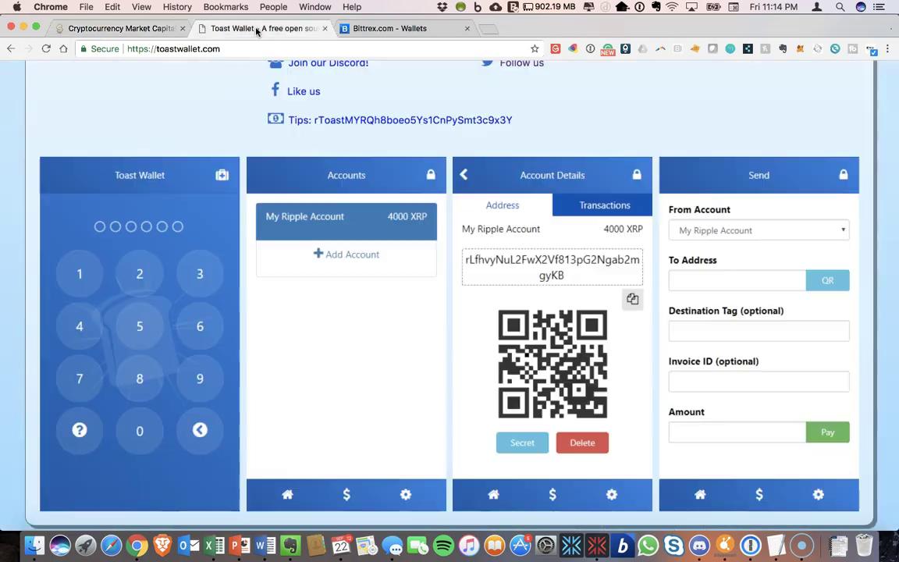
pyautogui.scroll(10, 278, 200)
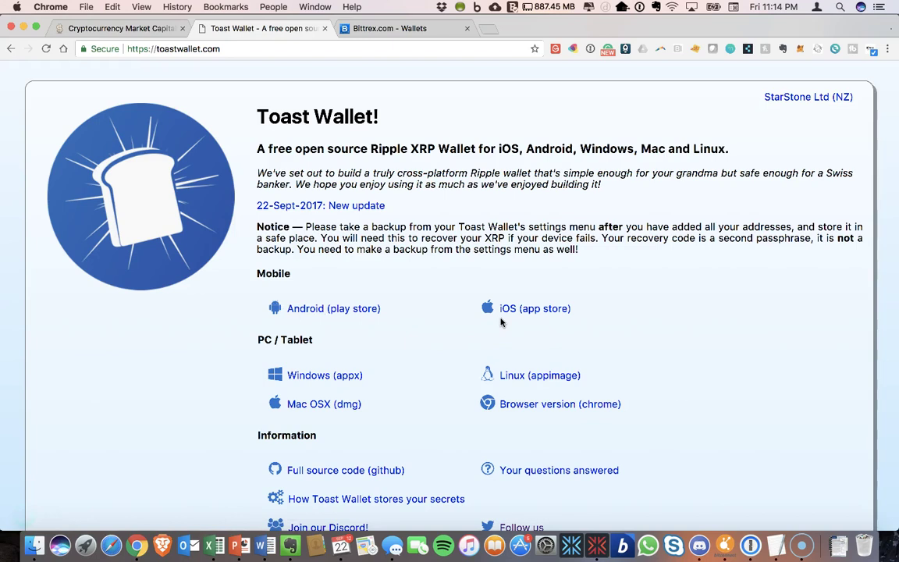
pyautogui.scroll(-2, 352, 348)
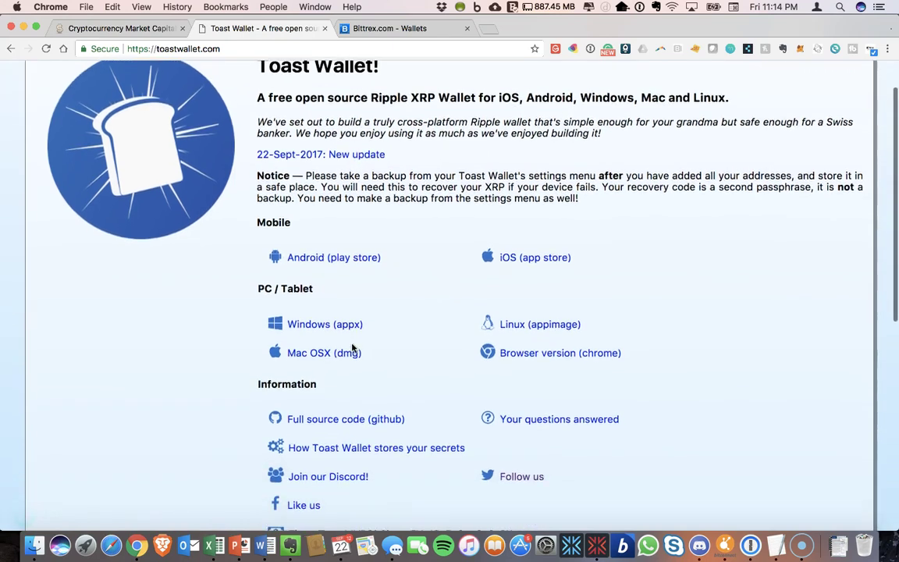
pyautogui.scroll(1, 353, 349)
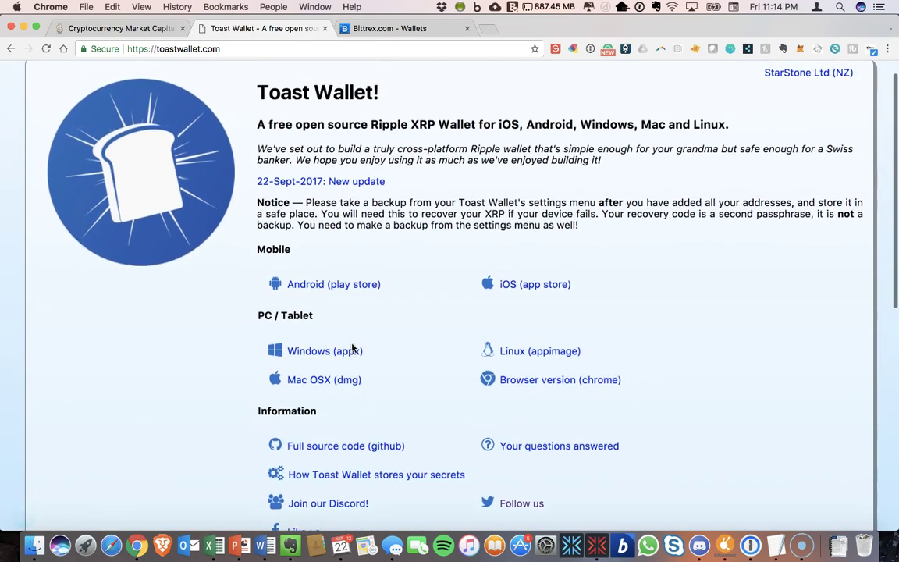
pyautogui.scroll(-10, 353, 348)
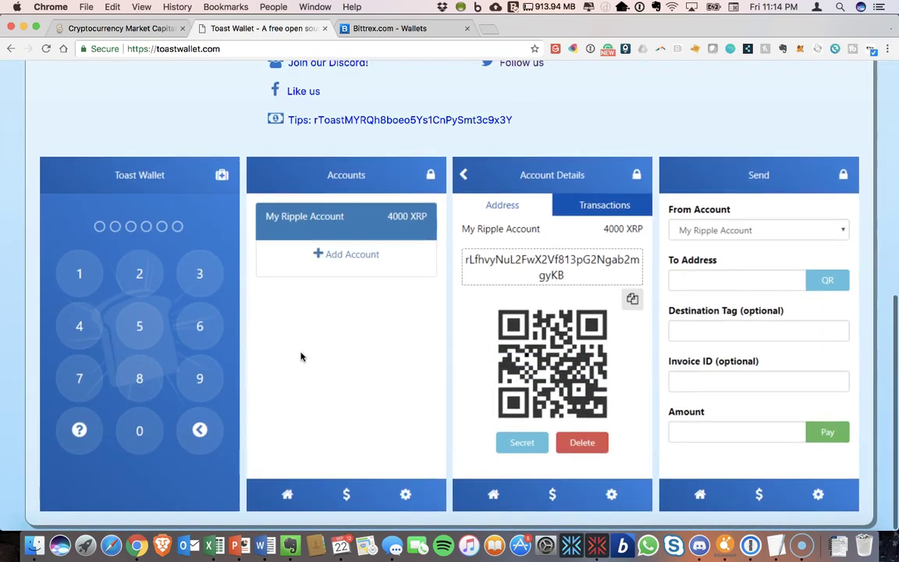
pyautogui.scroll(10, 302, 357)
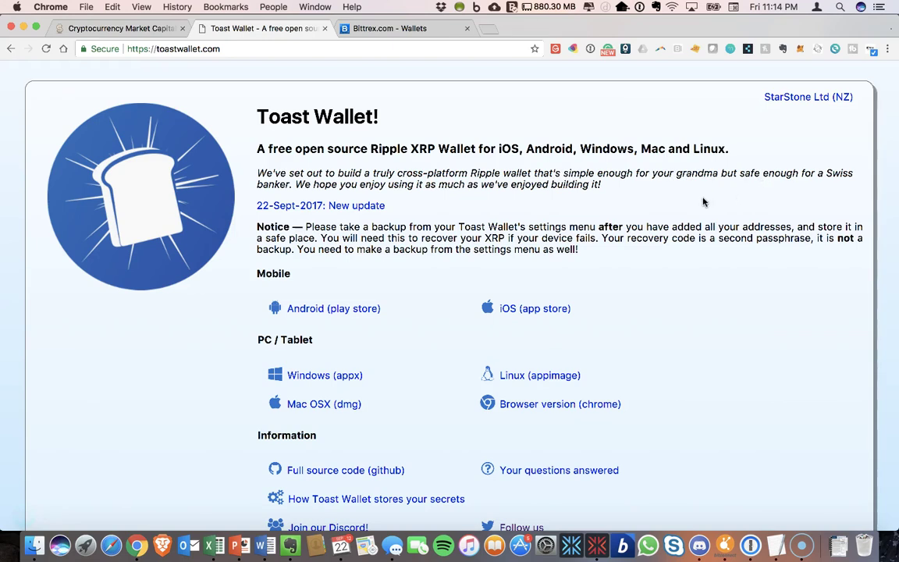
pyautogui.scroll(-2, 703, 202)
pyautogui.scroll(-1, 702, 202)
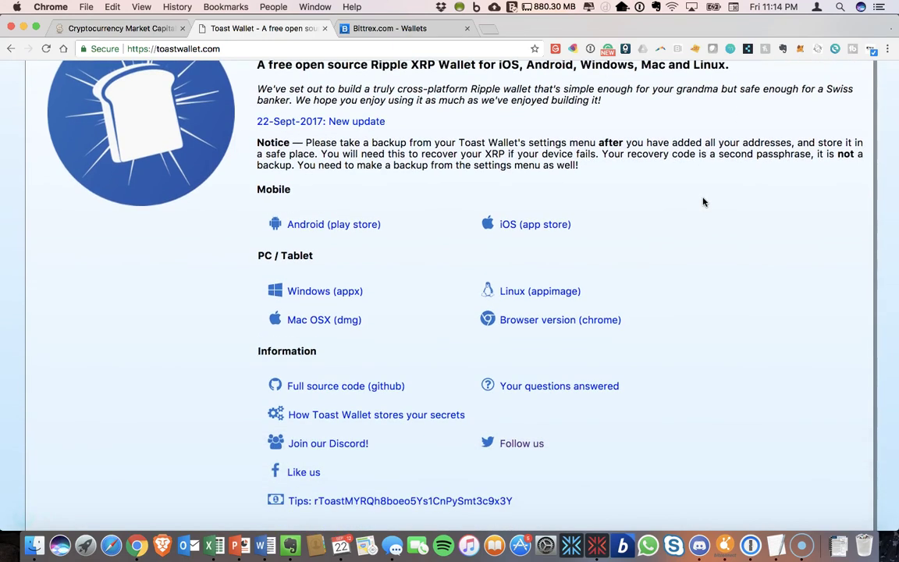
pyautogui.scroll(-1, 703, 202)
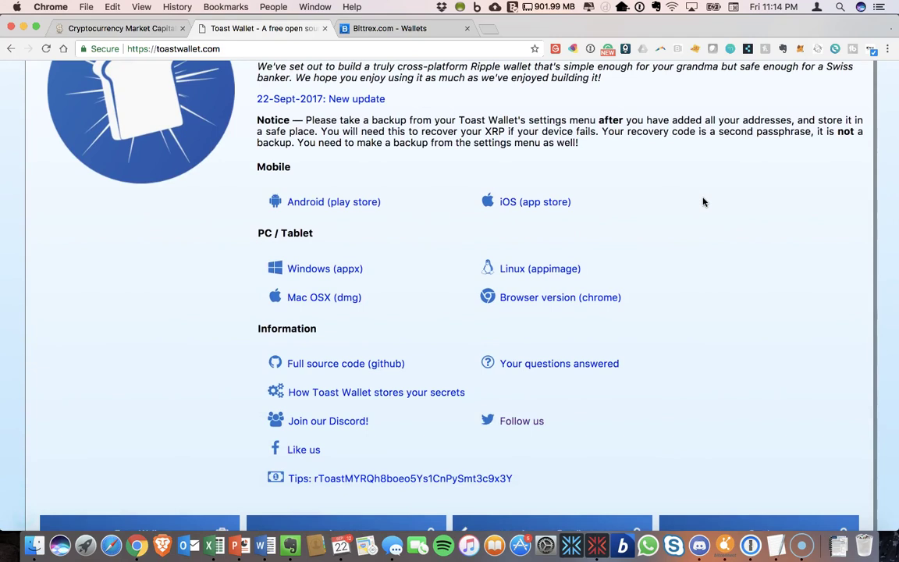
pyautogui.scroll(-10, 703, 202)
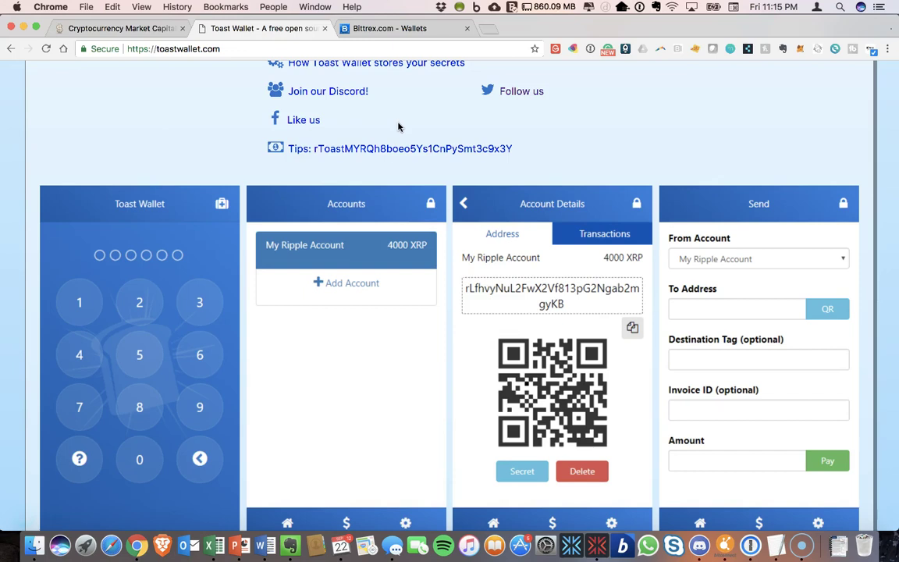
pyautogui.scroll(6, 398, 126)
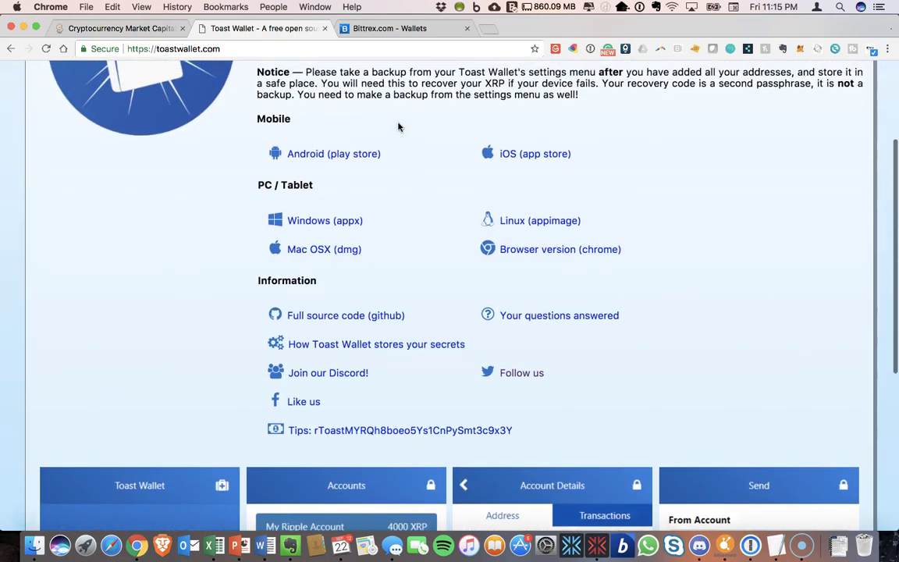
pyautogui.scroll(3, 399, 127)
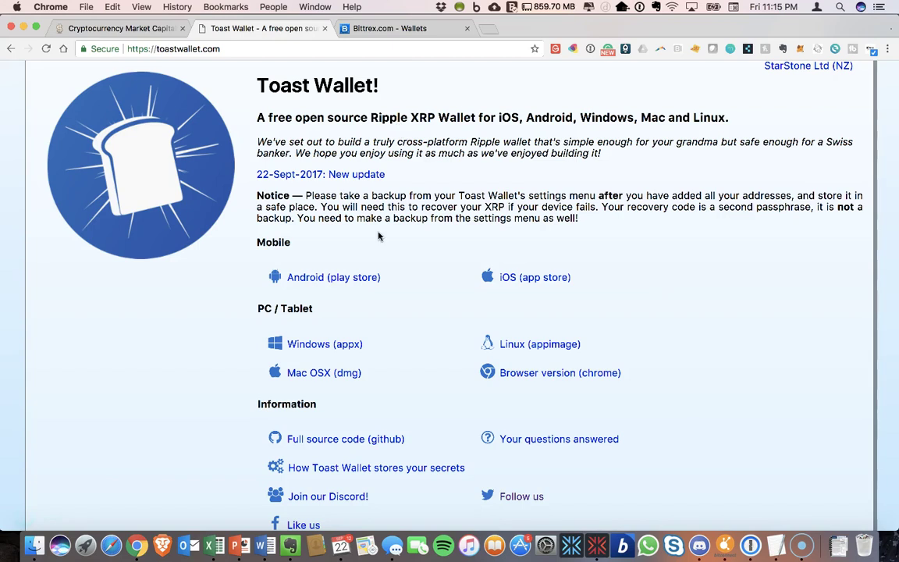
# Download the Mac OSX installer ToastWallet-2.1.22.dmg from the Toast Wallet site.
pyautogui.scroll(1, 328, 452)
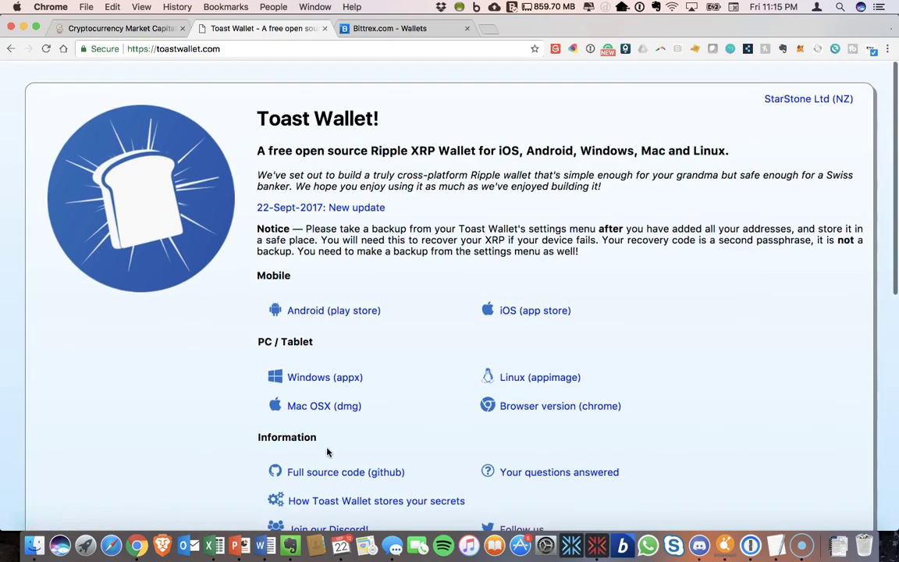
pyautogui.click(334, 410)
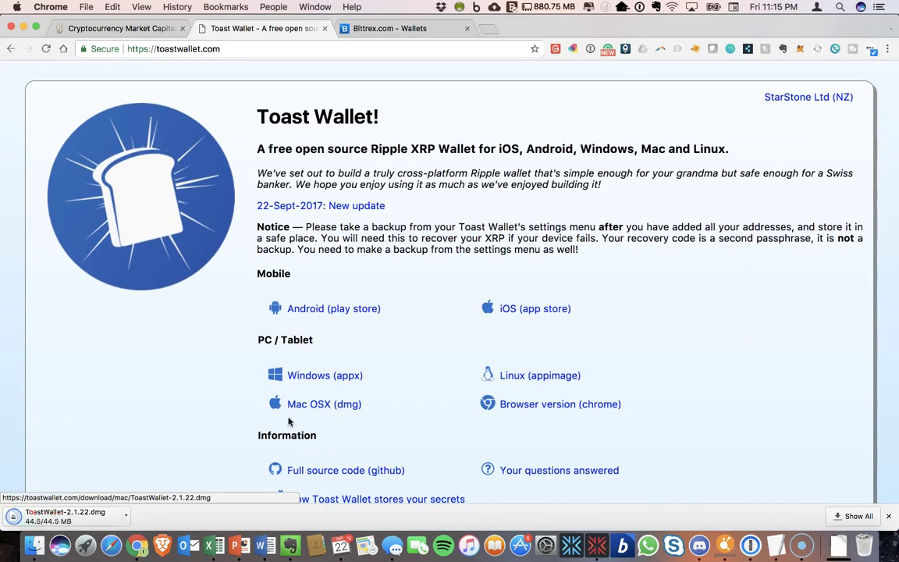
# Copy ToastWallet from the disk image into Applications, replacing the existing copy.
pyautogui.scroll(-2, 27, 461)
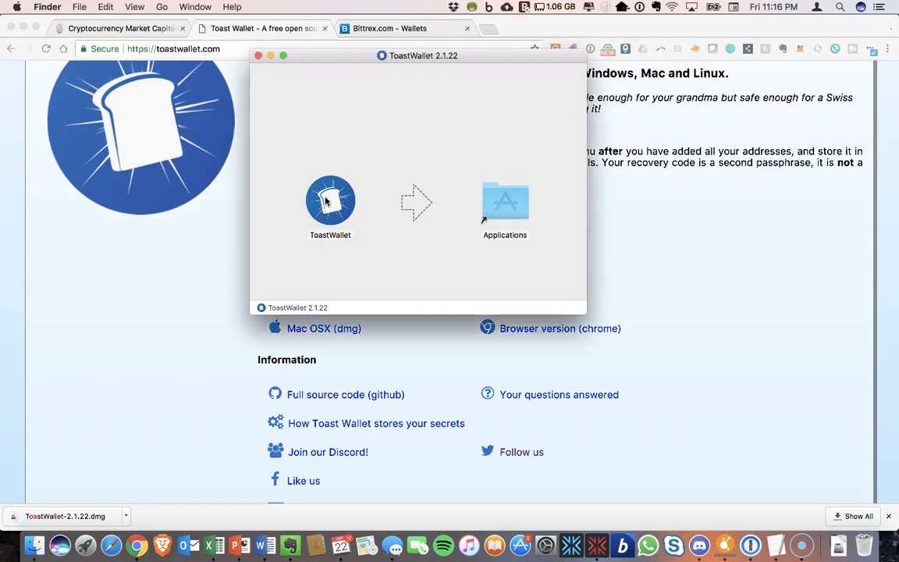
pyautogui.moveTo(320, 199); pyautogui.dragTo(497, 194)
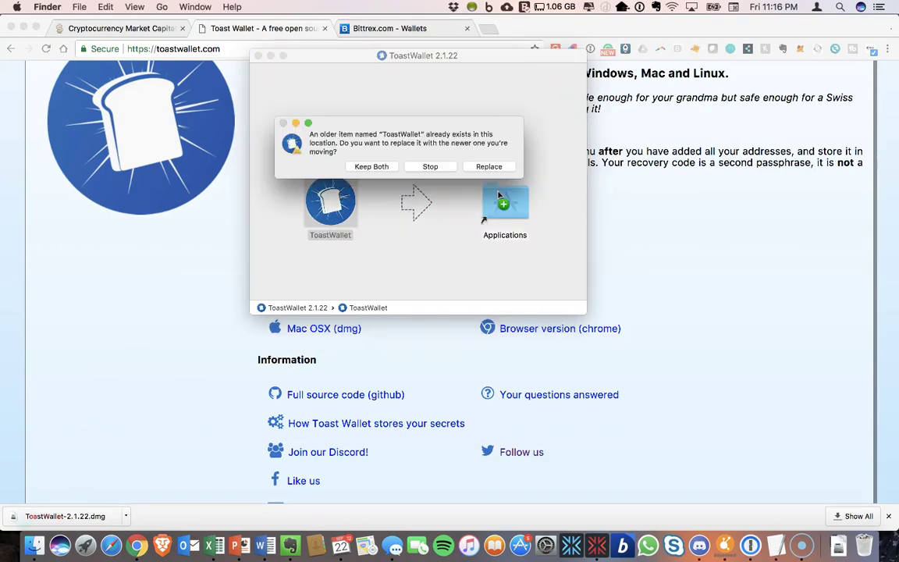
pyautogui.click(489, 166)
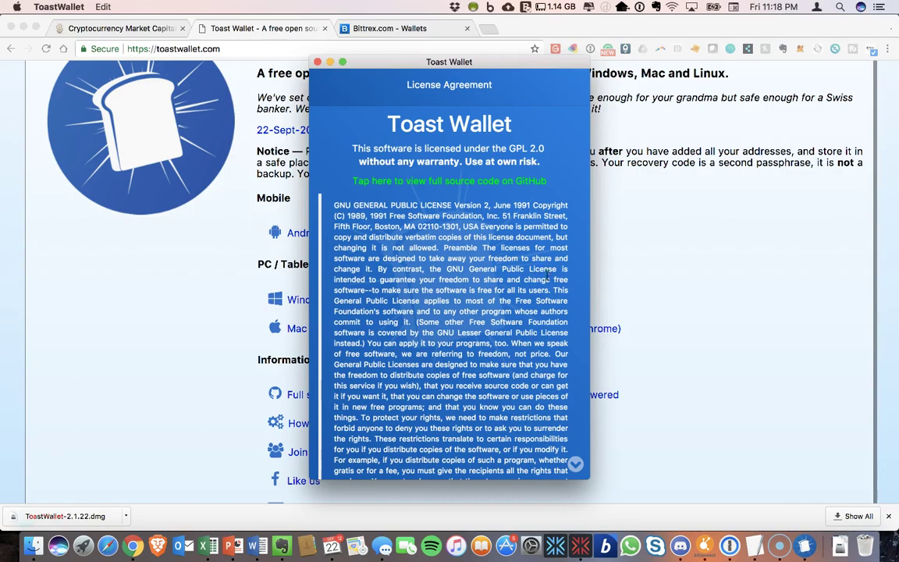
# Scroll through the GPL 2.0 License Agreement and choose to create a new wallet.
pyautogui.scroll(-10, 499, 297)
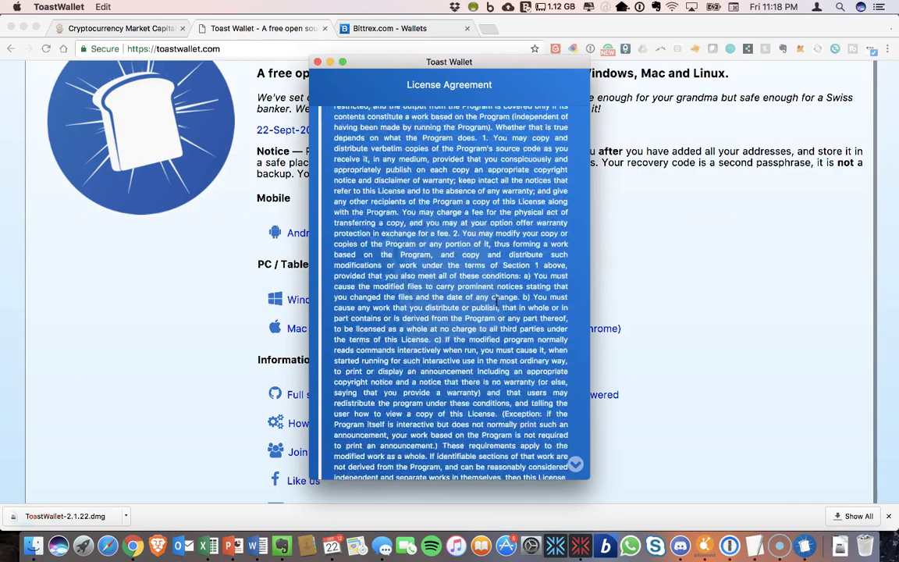
pyautogui.scroll(-15, 497, 301)
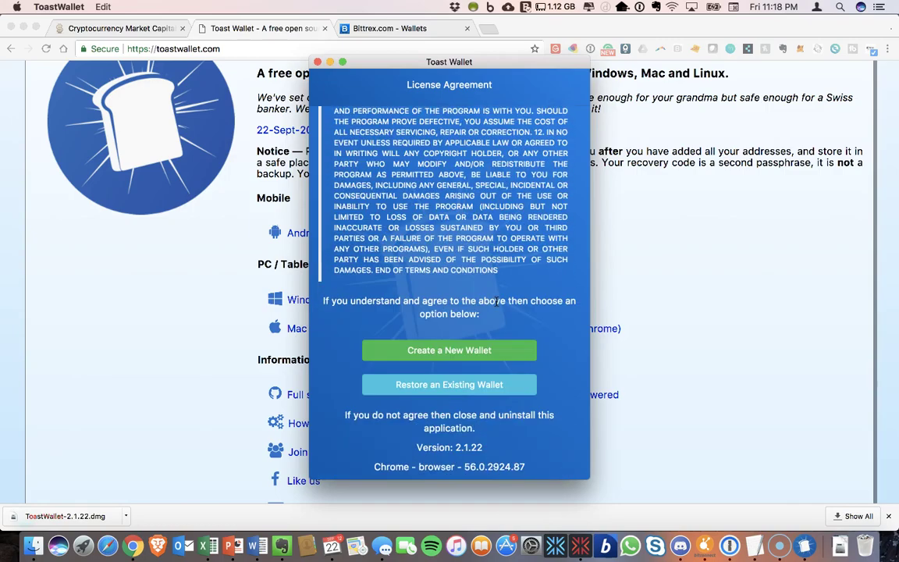
pyautogui.click(442, 352)
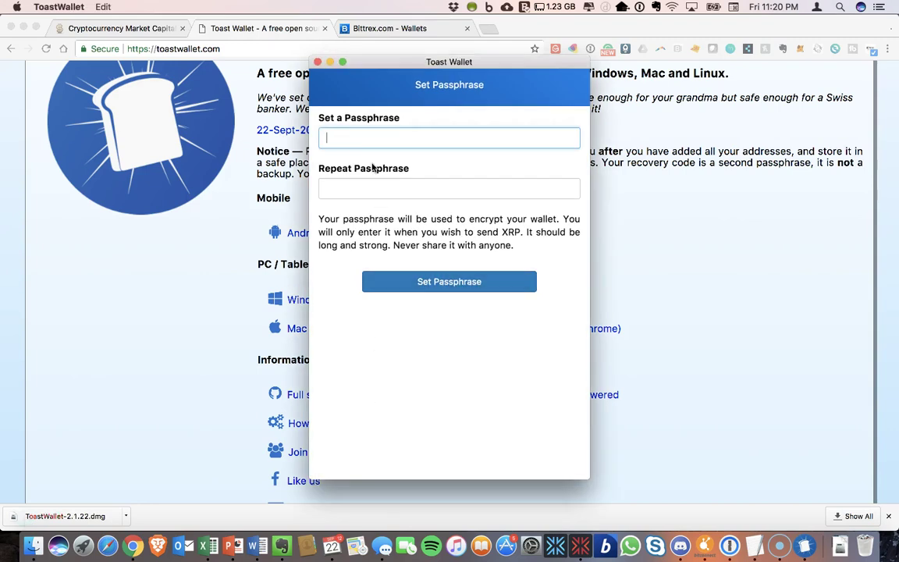
# Paste the new wallet passphrase into both passphrase fields and save it.
pyautogui.click(360, 138)
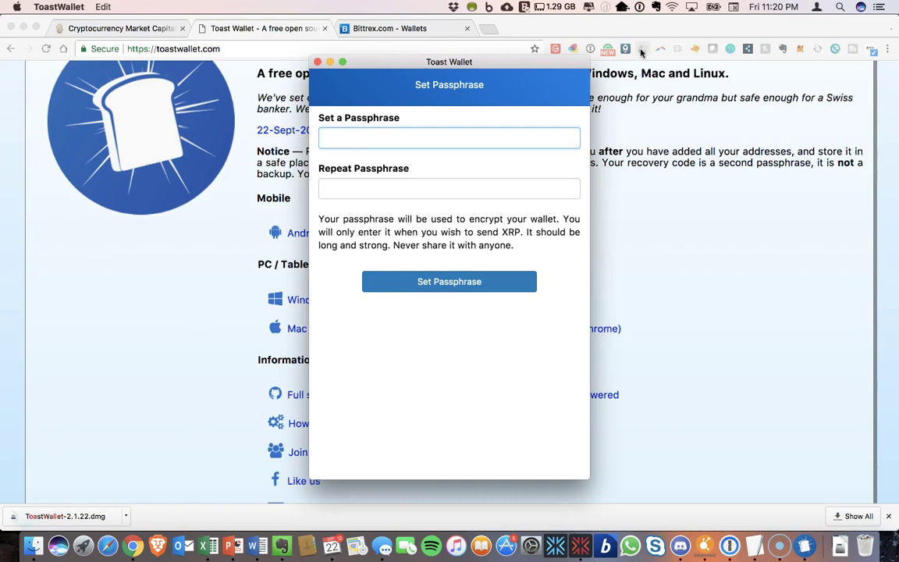
pyautogui.press('super+v')
pyautogui.click(490, 187)
pyautogui.press('super+v')
pyautogui.click(465, 282)
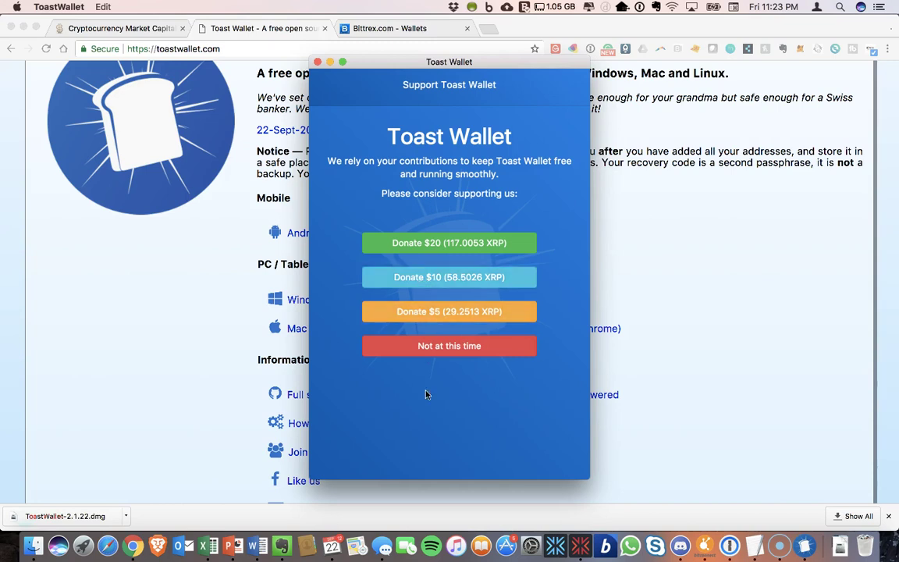
# Decline the donation request, look over the Send and Settings tabs, then lock the wallet.
pyautogui.click(436, 352)
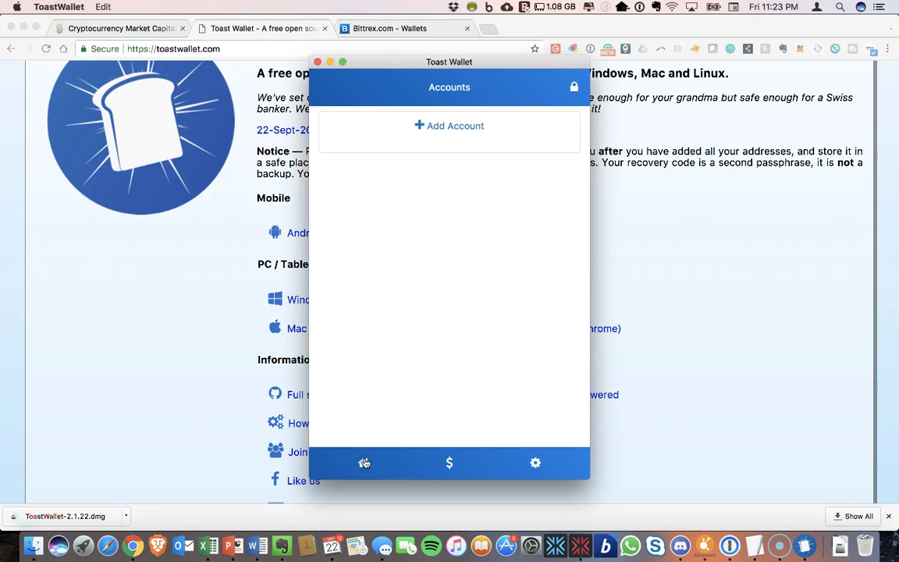
pyautogui.click(450, 464)
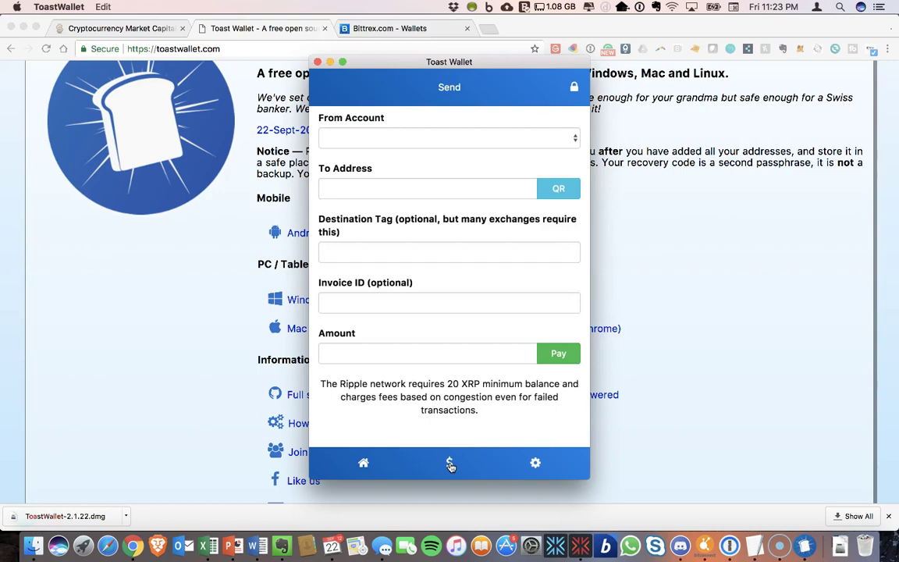
pyautogui.click(535, 464)
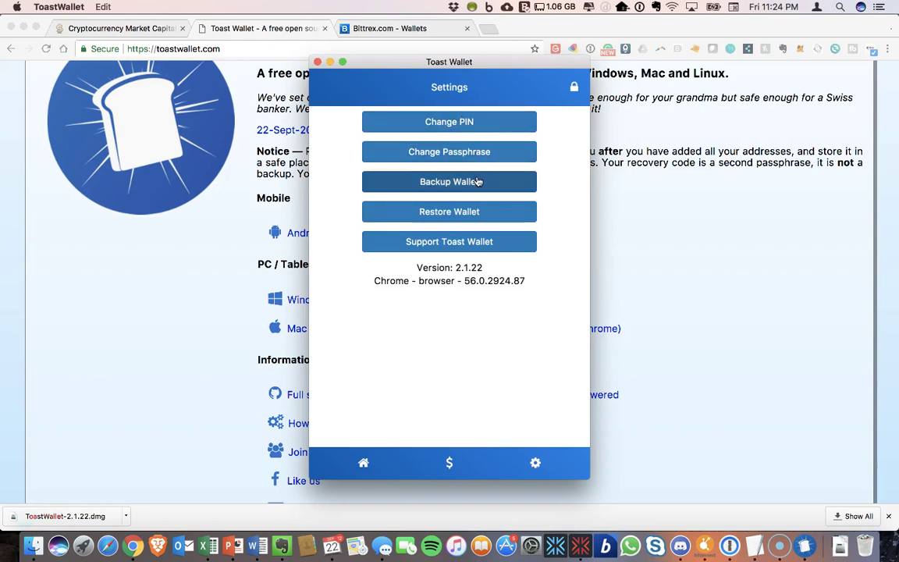
pyautogui.click(574, 88)
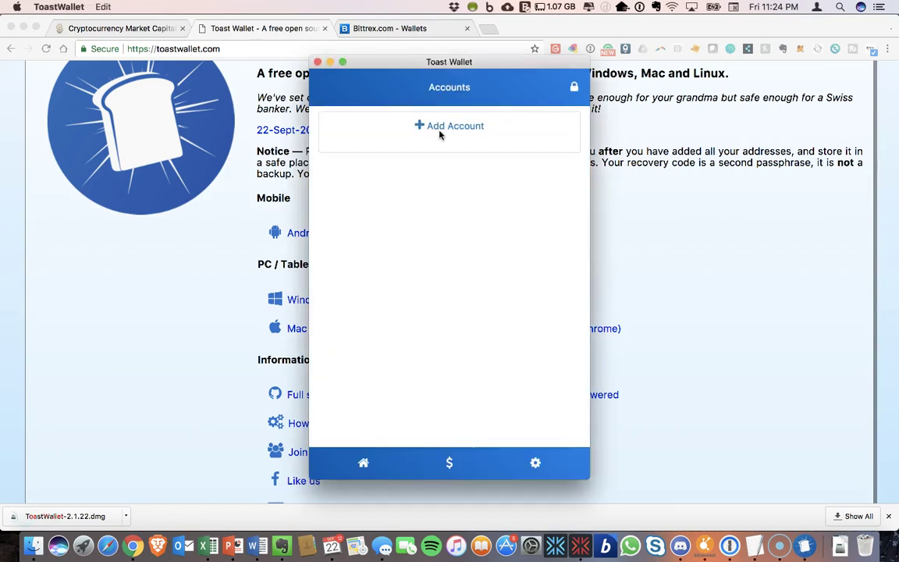
# Generate a new XRP address from the Add Account option.
pyautogui.click(446, 131)
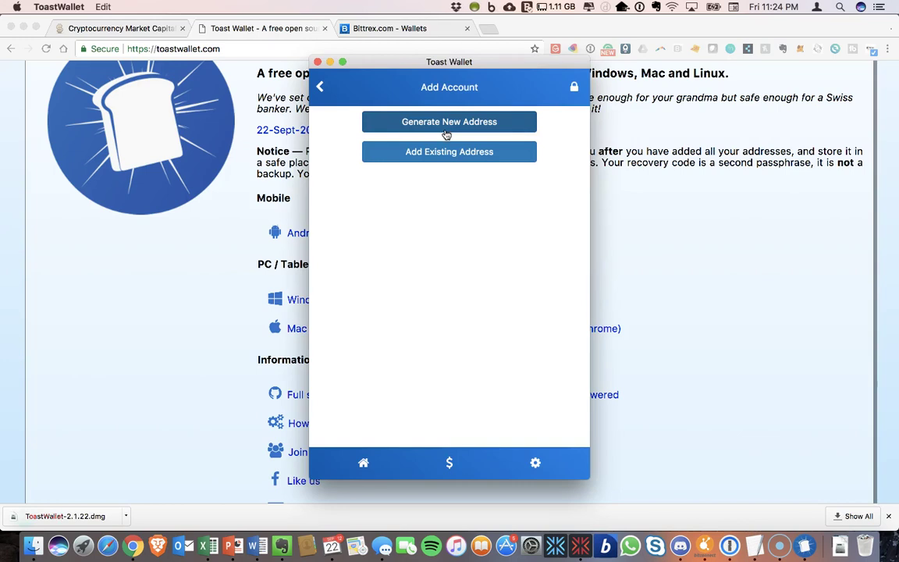
pyautogui.click(450, 123)
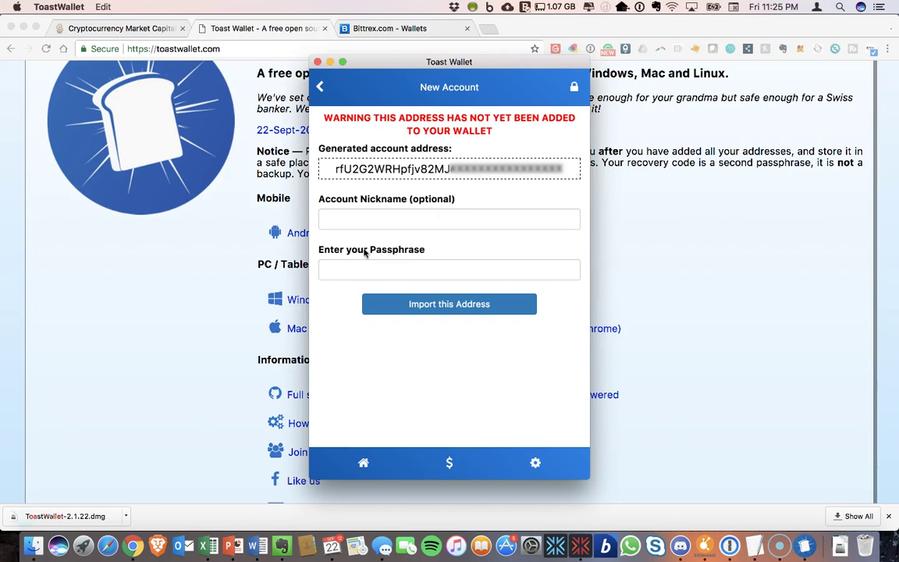
pyautogui.click(411, 309)
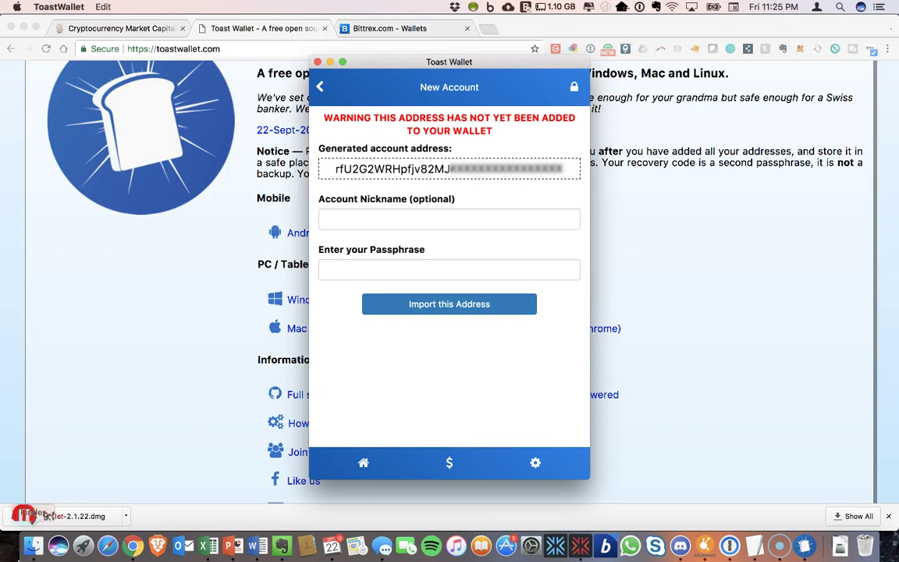
# Add the generated address using the wallet passphrase and dismiss the success confirmation.
pyautogui.click(354, 271)
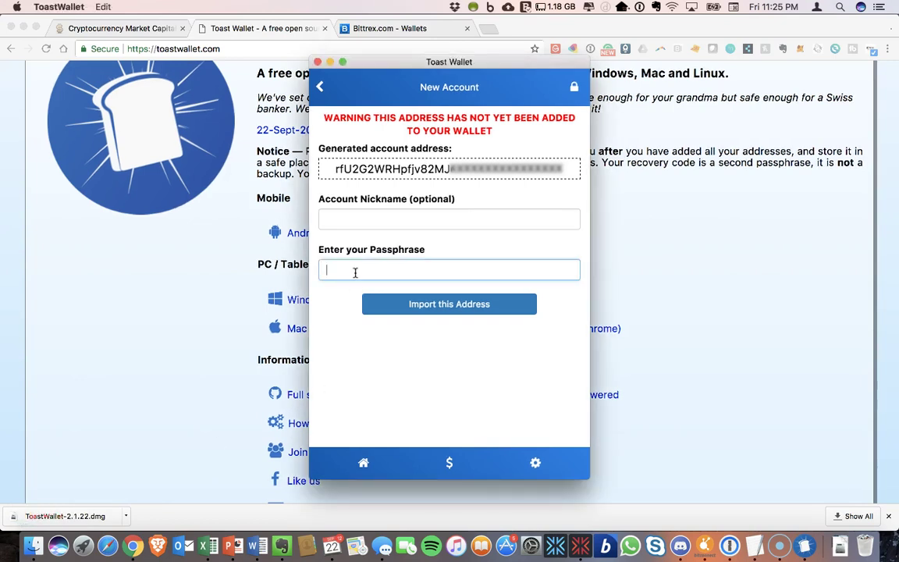
pyautogui.press('super+v')
pyautogui.click(416, 304)
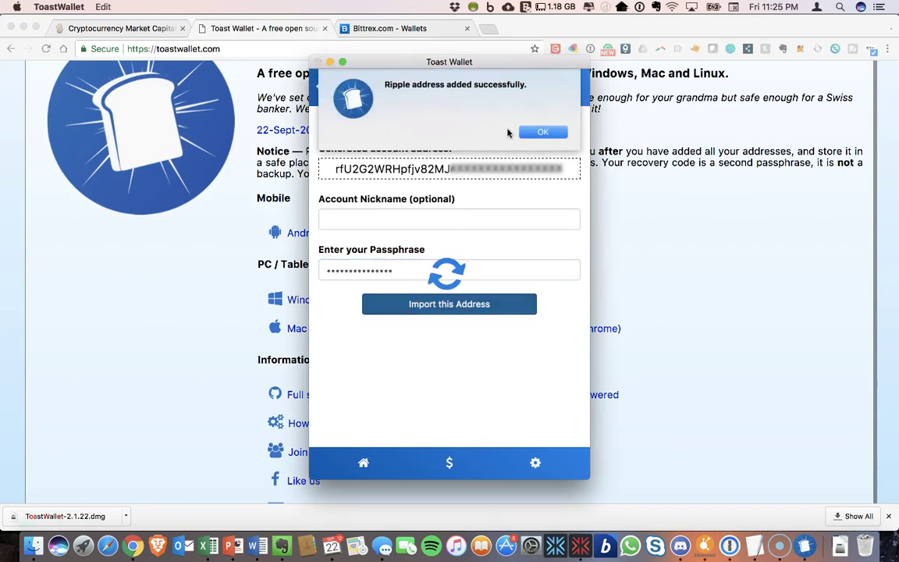
pyautogui.click(541, 133)
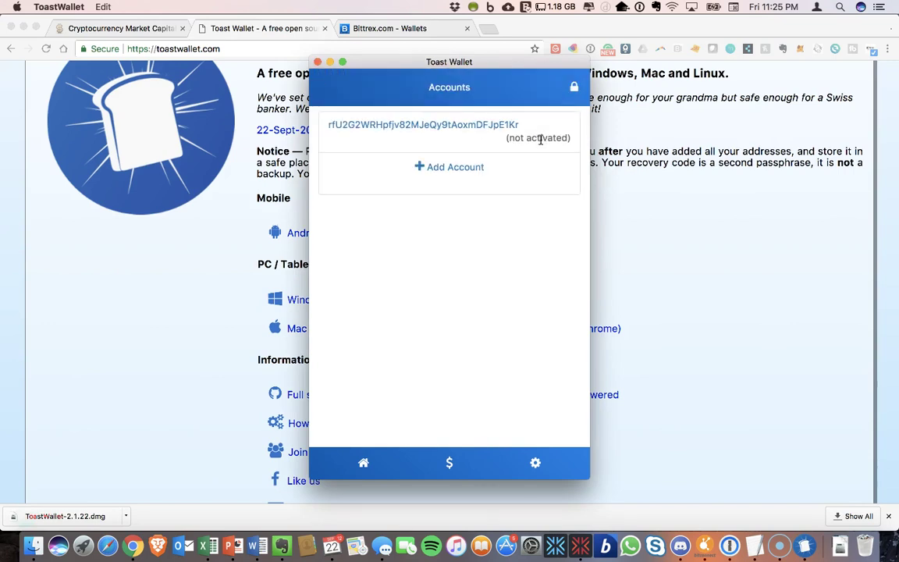
# Open the new account's details, check its empty transaction history, and return to its address and QR code.
pyautogui.click(488, 128)
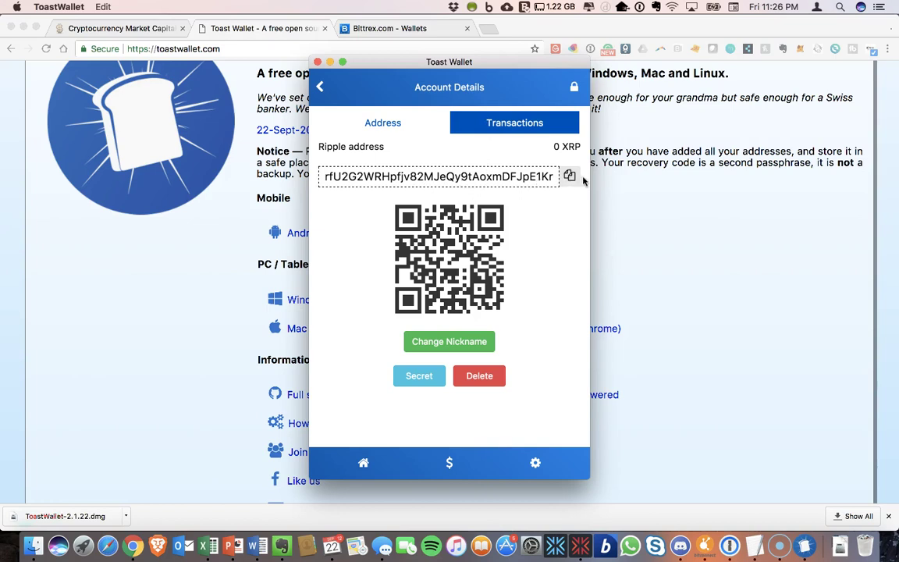
pyautogui.click(319, 87)
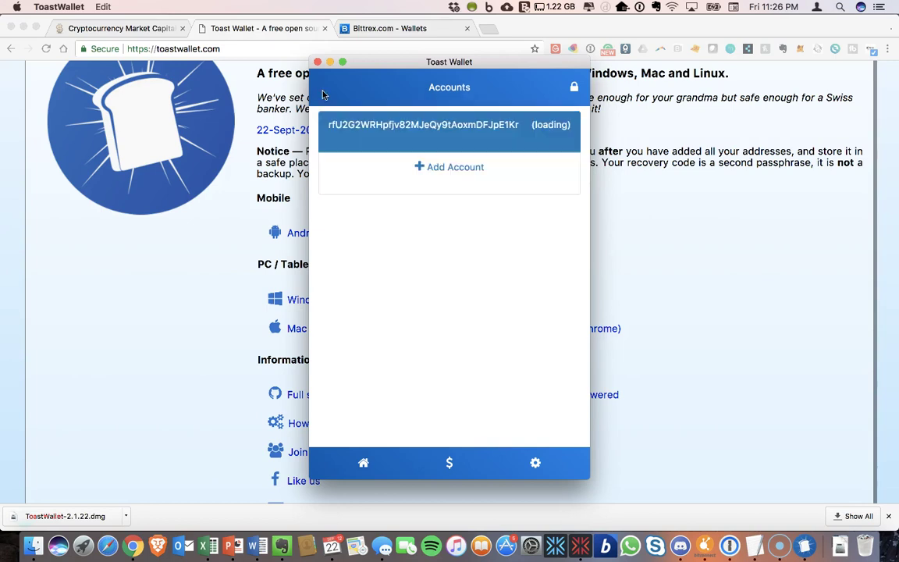
pyautogui.click(554, 138)
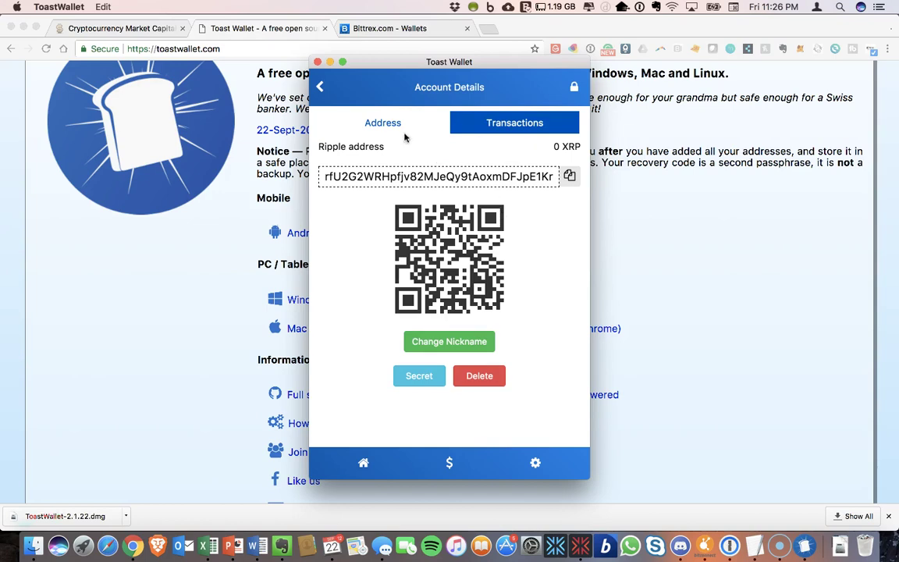
pyautogui.click(482, 118)
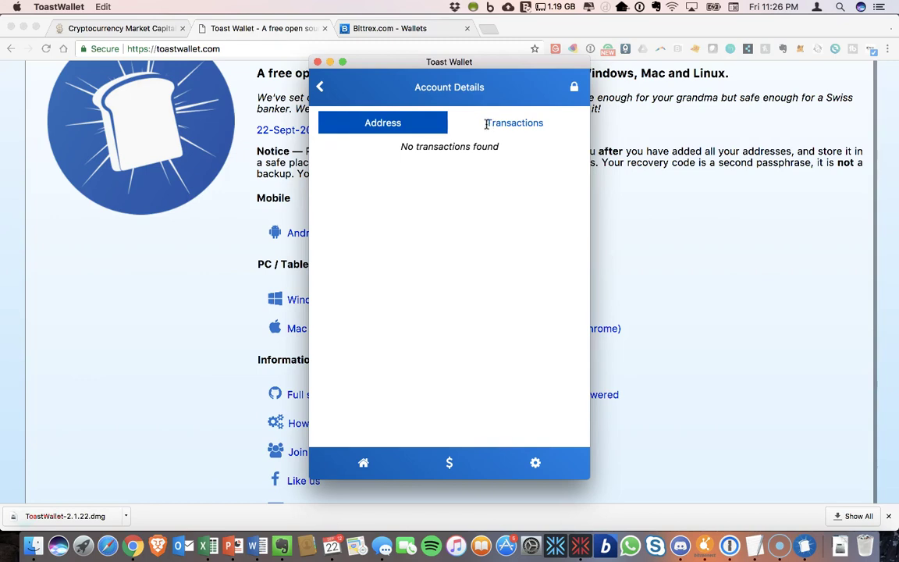
pyautogui.click(377, 117)
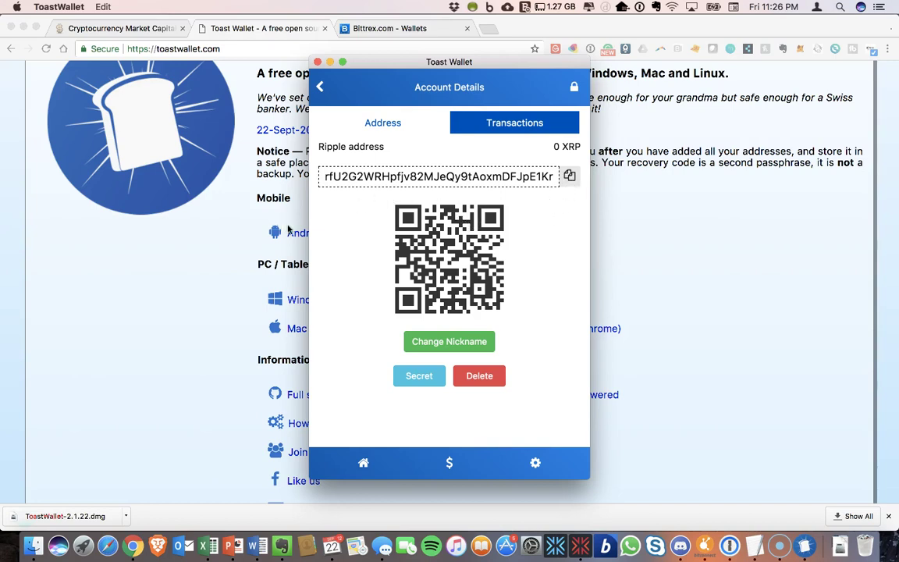
# Scroll the Toast Wallet FAQ in Chrome and search the page for 'activation'.
pyautogui.click(242, 261)
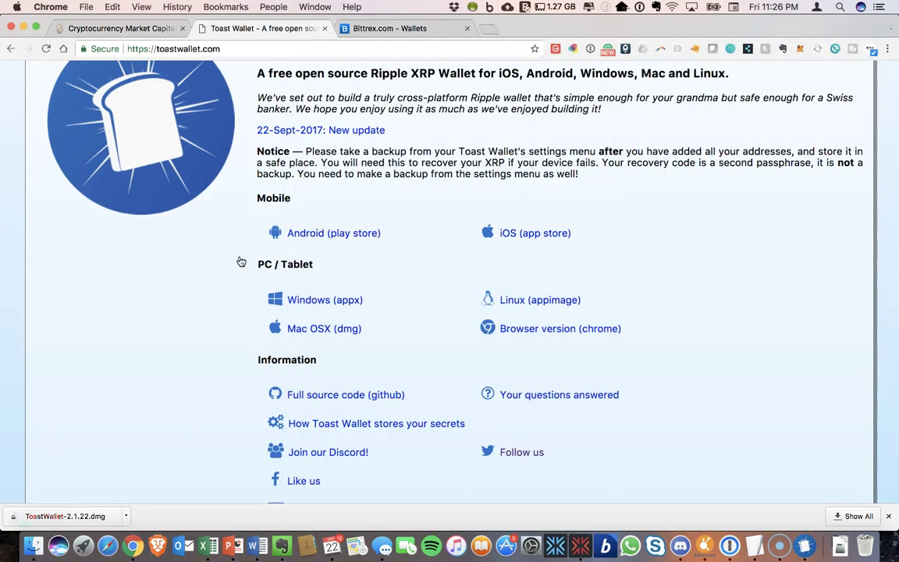
pyautogui.scroll(-3, 242, 260)
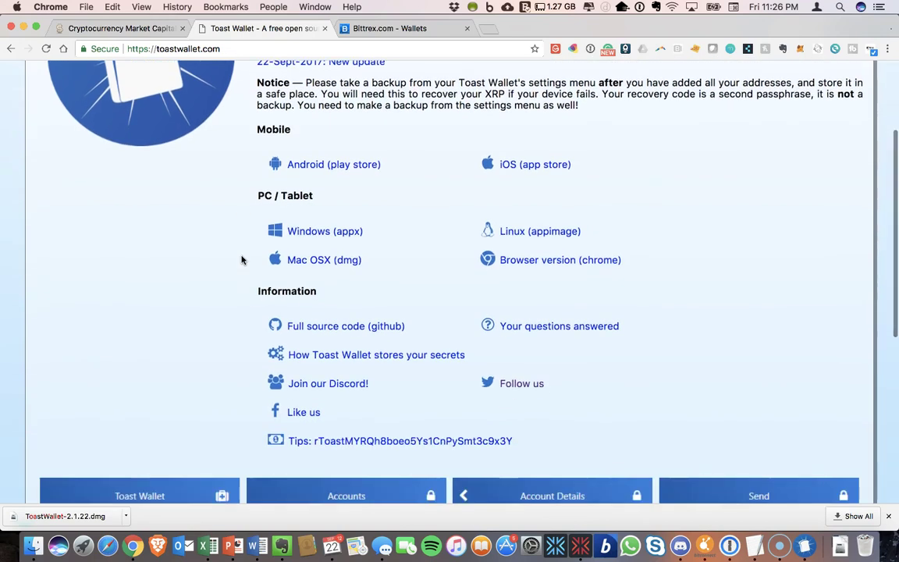
pyautogui.scroll(-2, 241, 260)
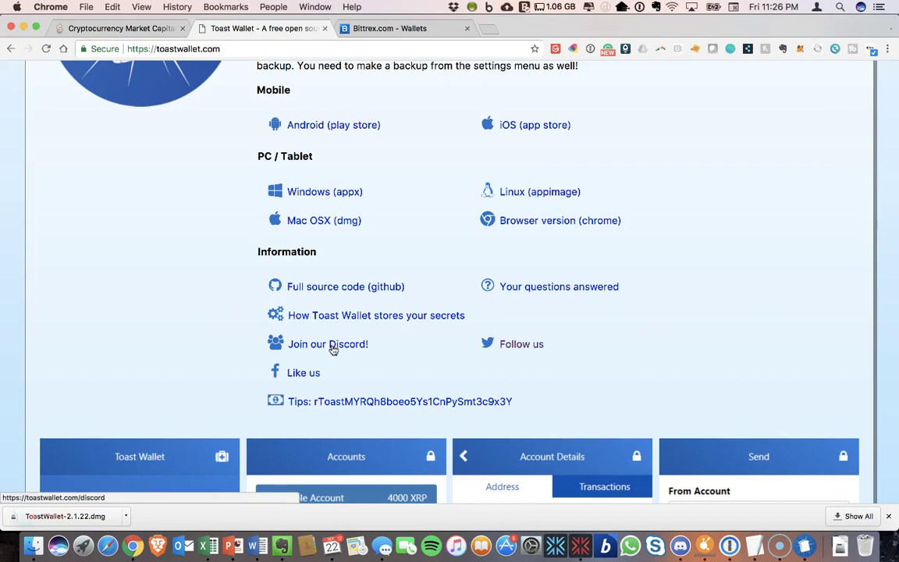
pyautogui.scroll(-2, 331, 351)
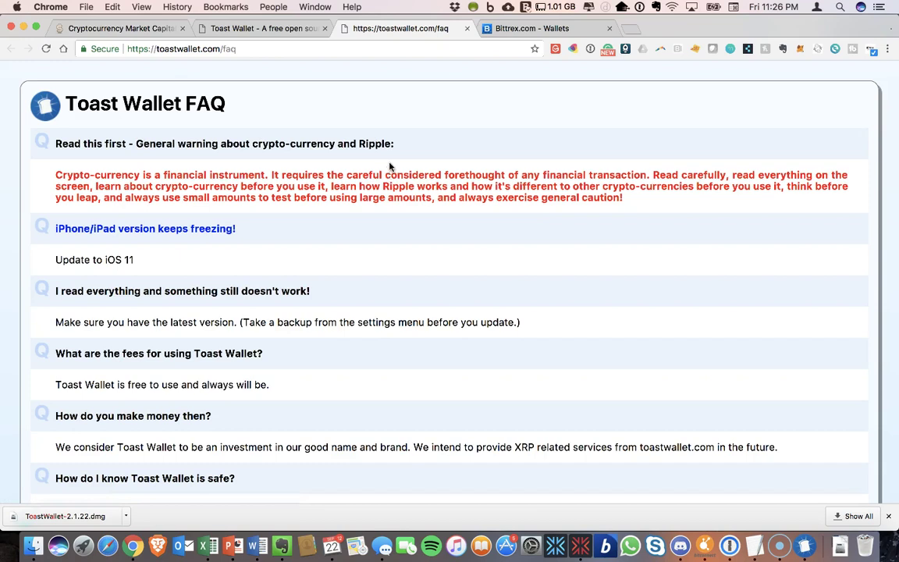
pyautogui.press('super+f')
pyautogui.write('activation')
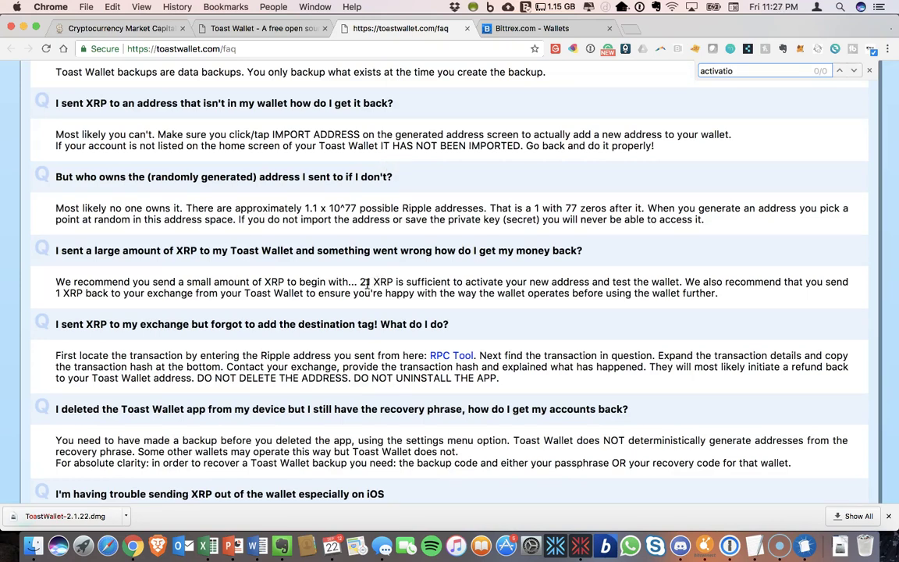
# Highlight the sentence saying 21 XRP activates a new address, then return to Toast Wallet.
pyautogui.moveTo(397, 282); pyautogui.dragTo(591, 285)
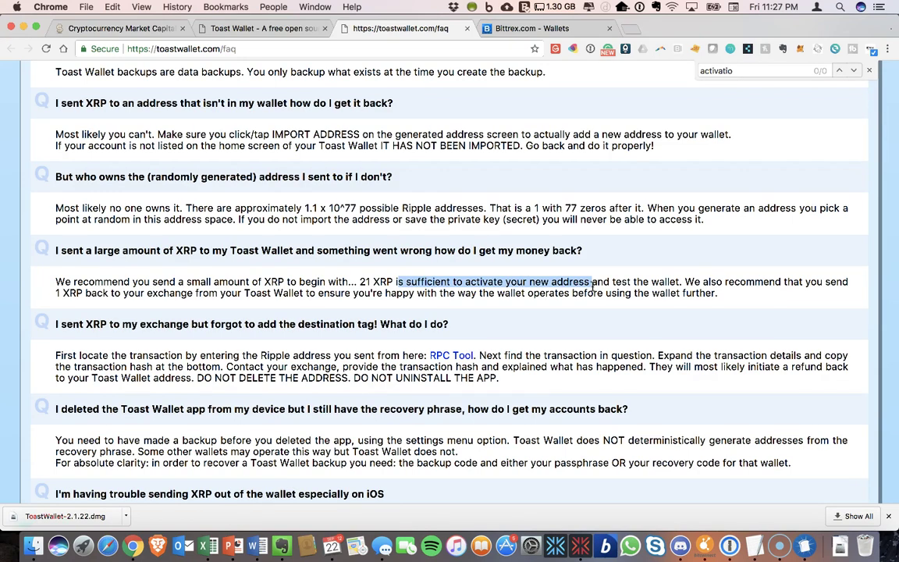
pyautogui.moveTo(593, 286); pyautogui.dragTo(596, 291)
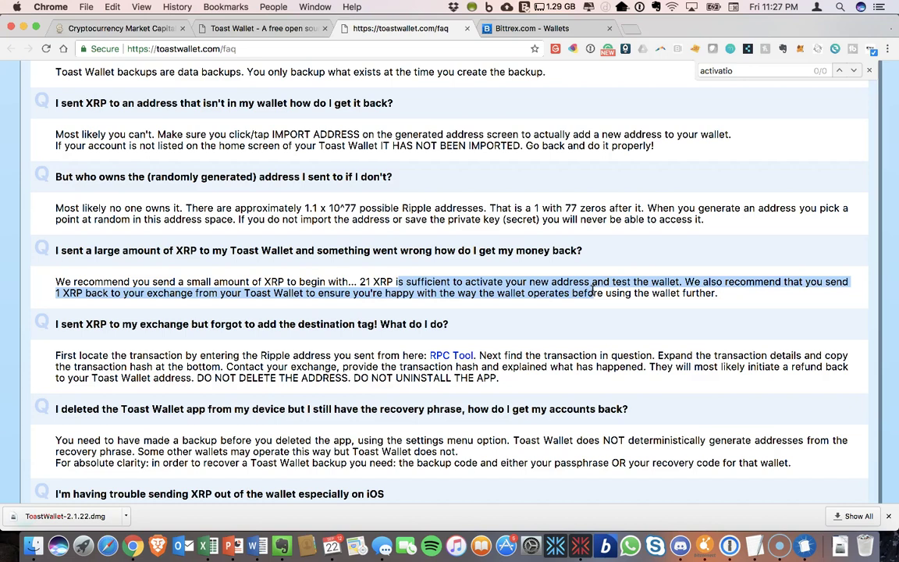
pyautogui.click(593, 290)
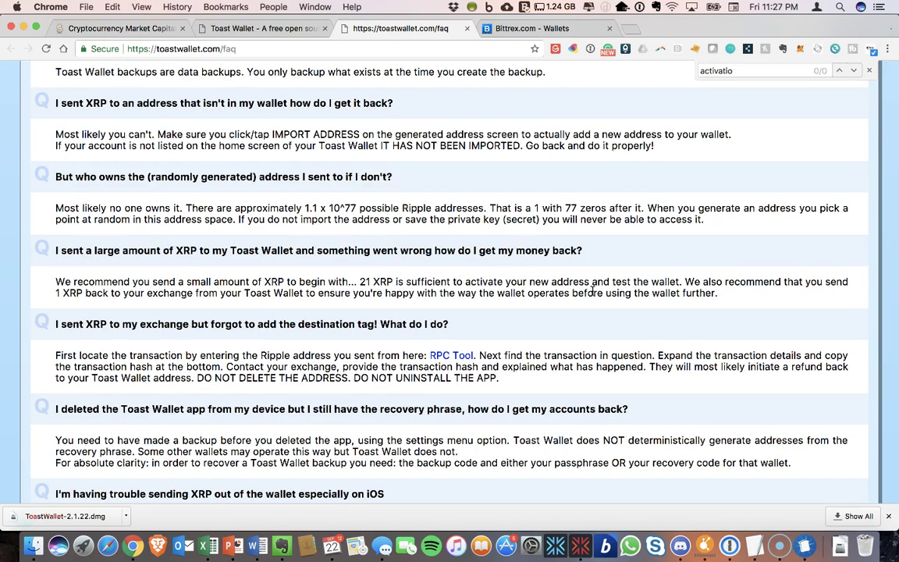
pyautogui.moveTo(227, 281); pyautogui.dragTo(261, 282)
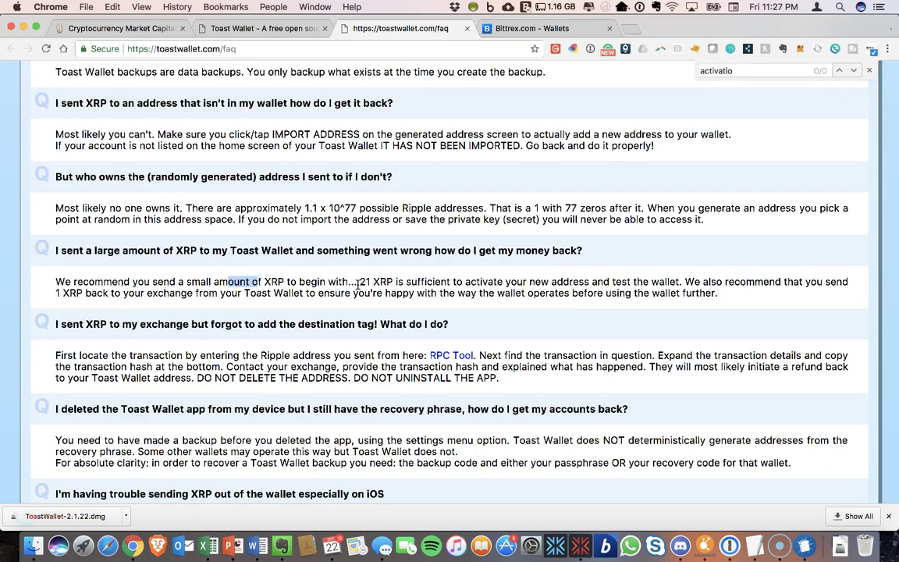
pyautogui.moveTo(359, 281); pyautogui.dragTo(396, 281)
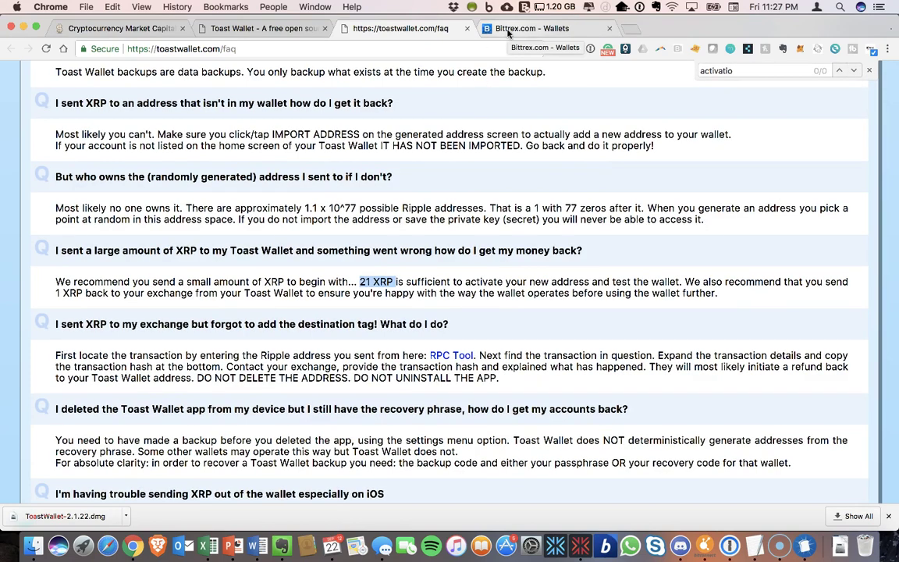
pyautogui.click(805, 549)
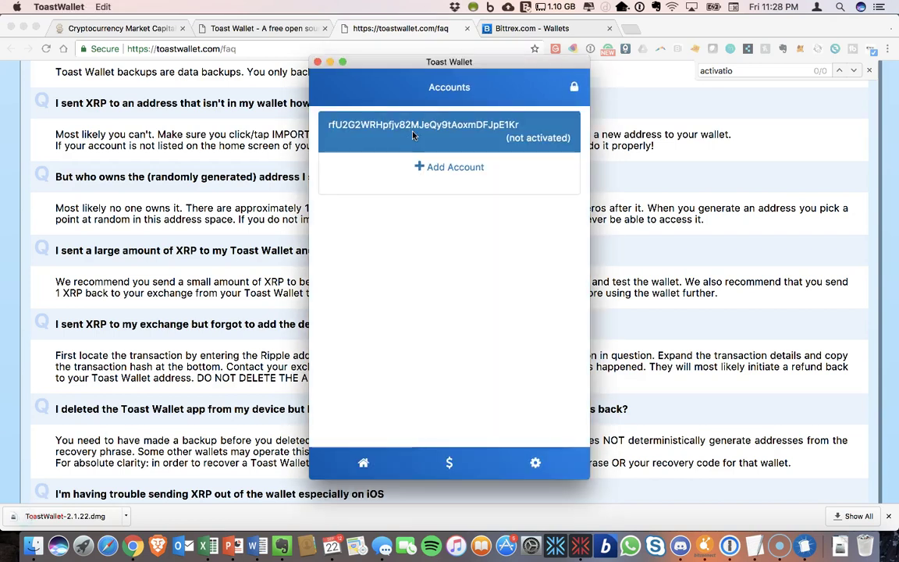
# Copy the new account's full Ripple address and switch to Bittrex's wallet balances in Chrome.
pyautogui.click(414, 136)
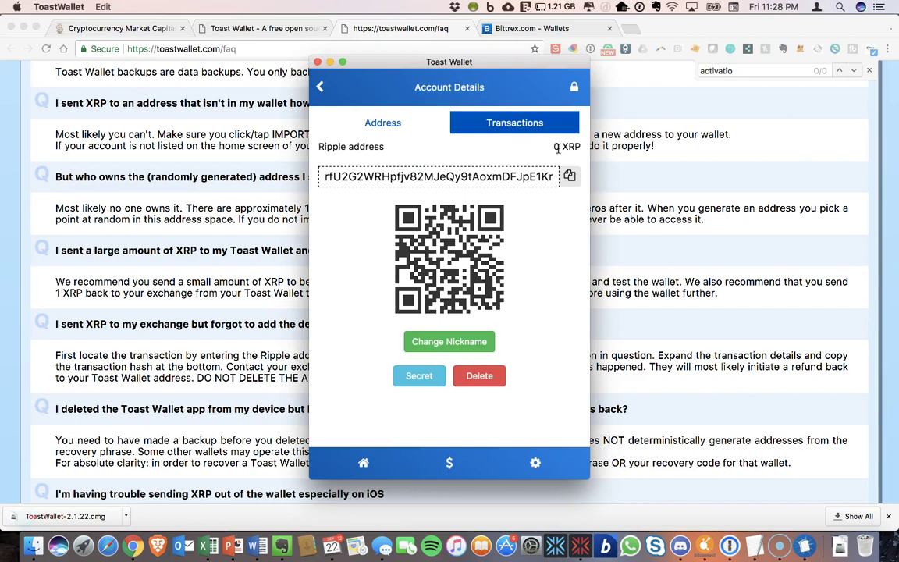
pyautogui.click(514, 168)
pyautogui.press('super+c')
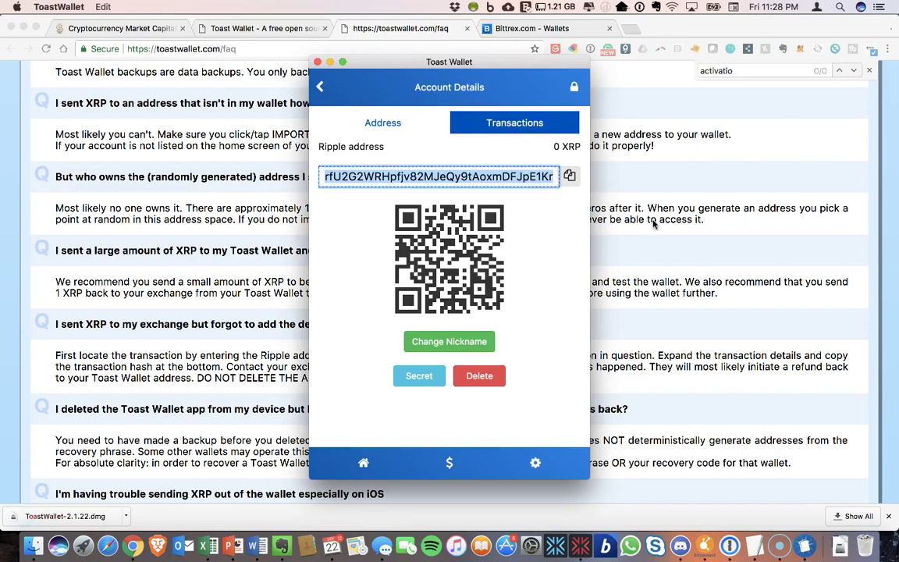
pyautogui.click(654, 224)
pyautogui.click(533, 29)
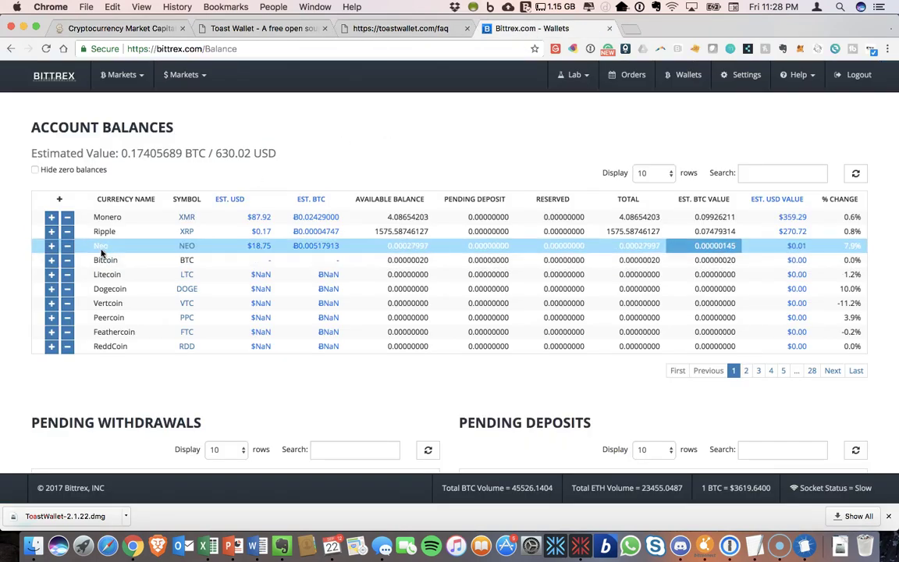
# Start a Bittrex Ripple withdrawal and replace the old address with the pasted Toast Wallet address.
pyautogui.click(68, 232)
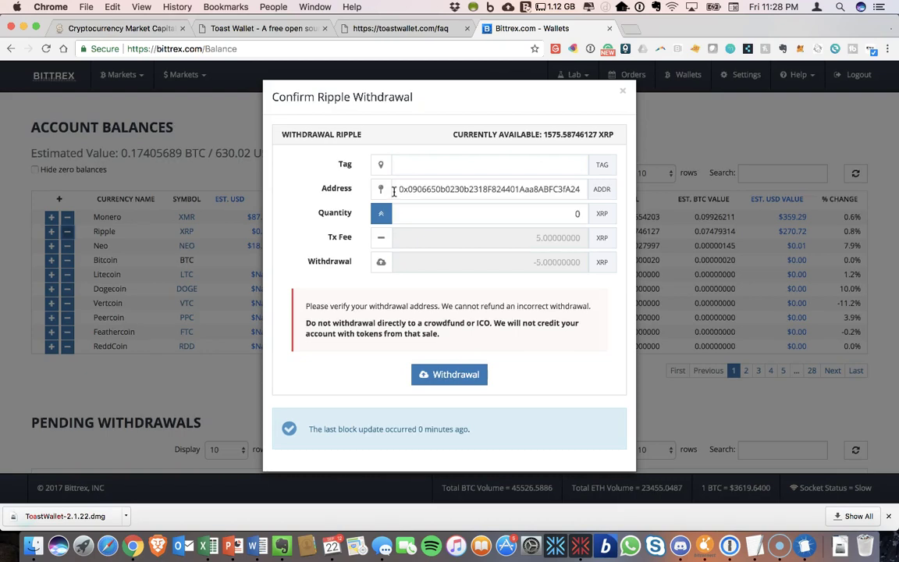
pyautogui.moveTo(395, 189); pyautogui.dragTo(726, 195)
pyautogui.press('BackSpace')
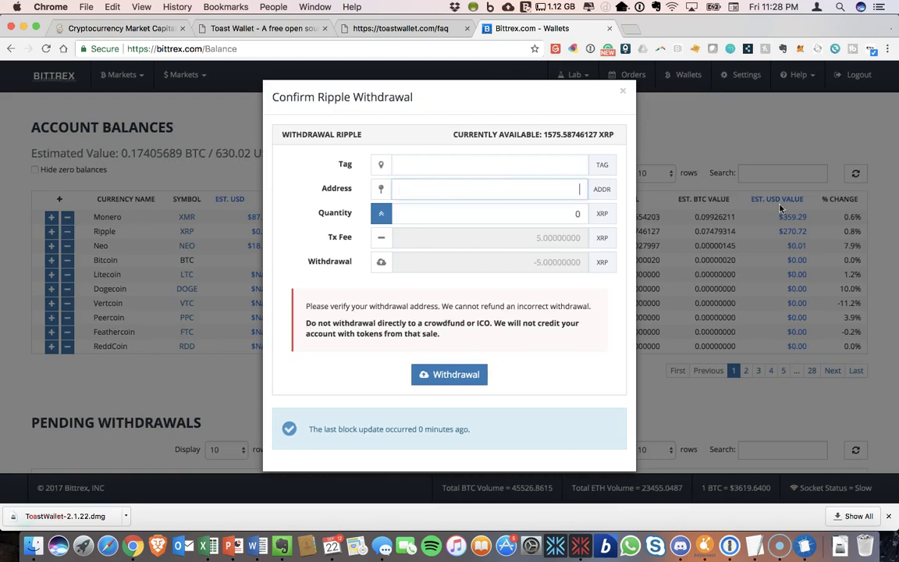
pyautogui.press('super+v')
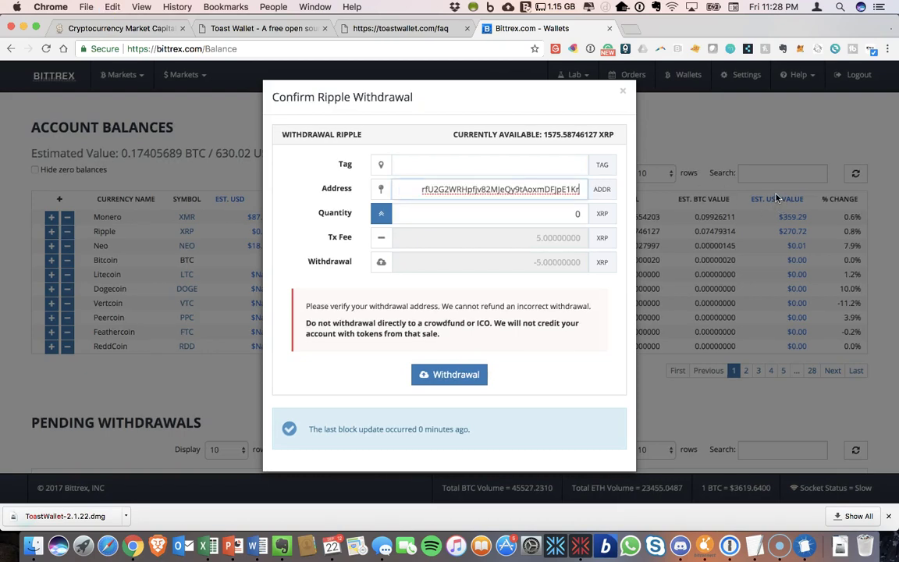
pyautogui.click(522, 167)
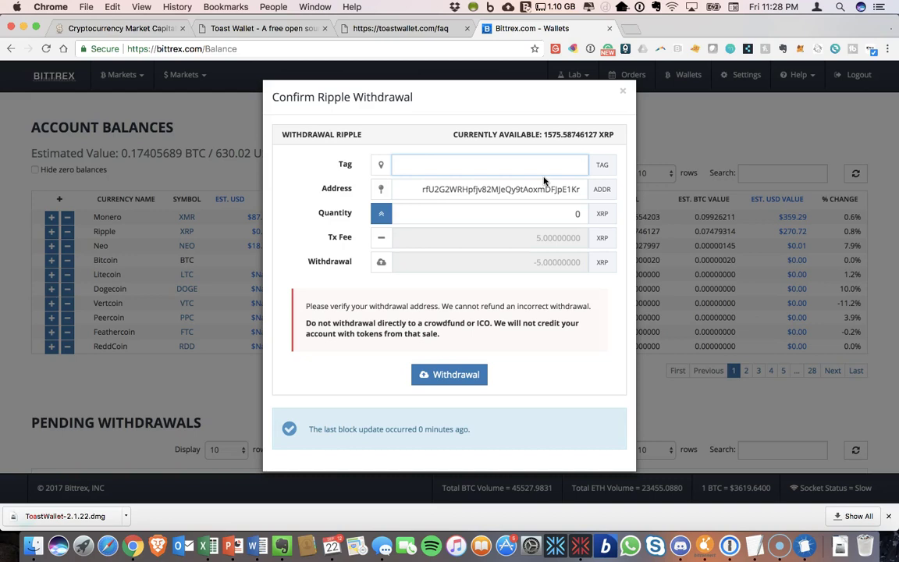
# Set the withdrawal quantity to 21, then raise it to 26 so 21 XRP arrives.
pyautogui.click(574, 209)
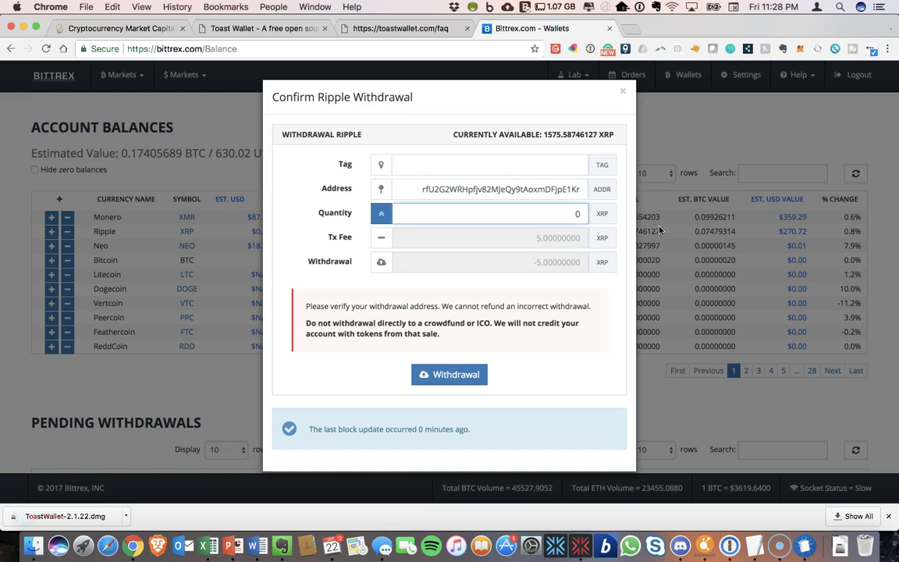
pyautogui.doubleClick(576, 214)
pyautogui.write('21')
pyautogui.press('Tab')
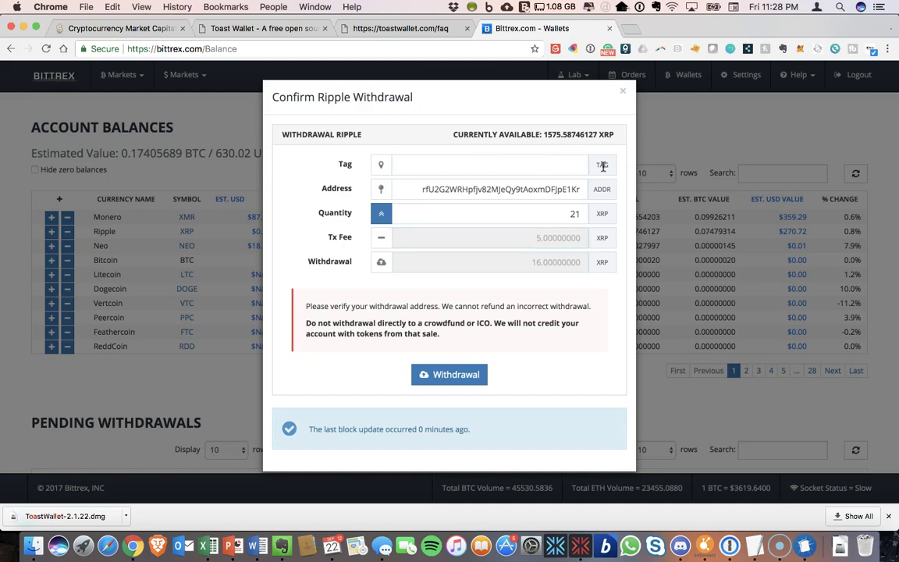
pyautogui.click(569, 166)
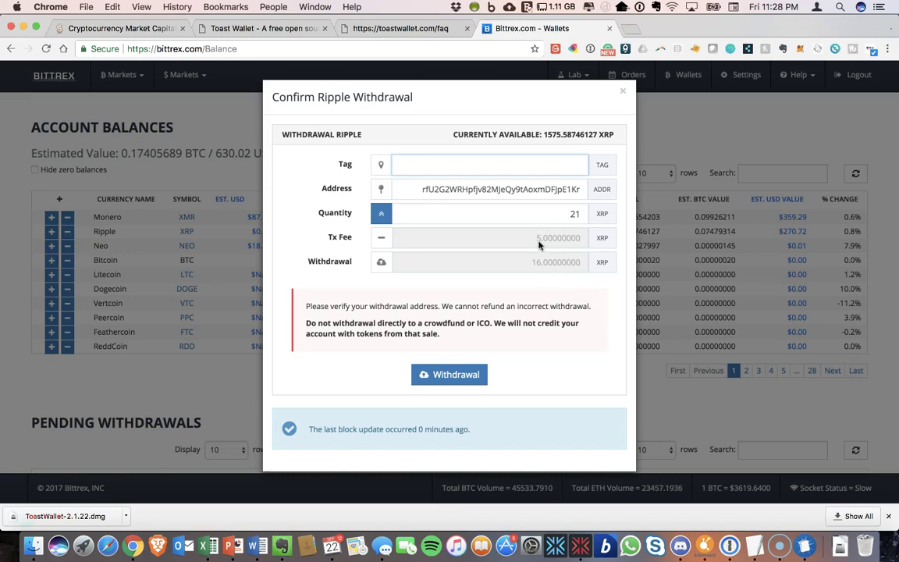
pyautogui.click(575, 213)
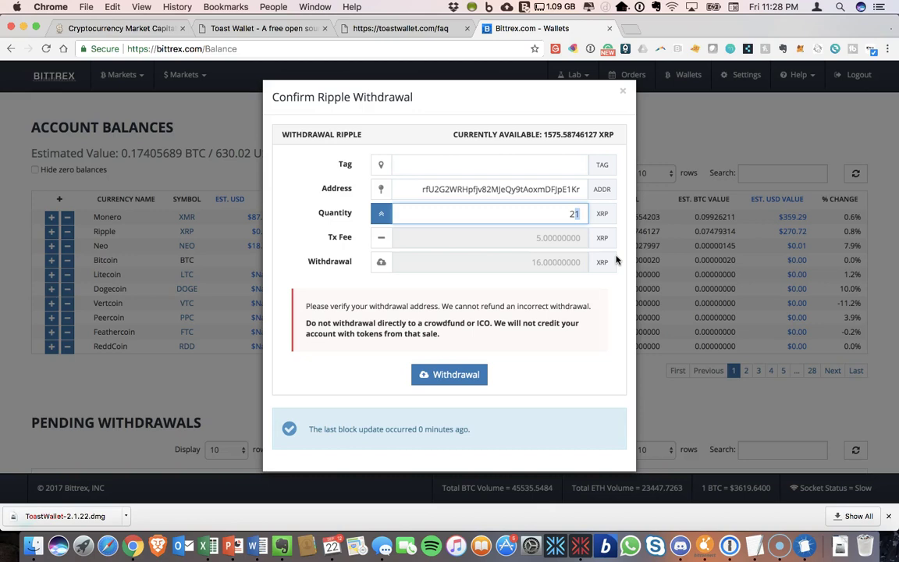
pyautogui.press('BackSpace')
pyautogui.write('6')
pyautogui.press('Tab')
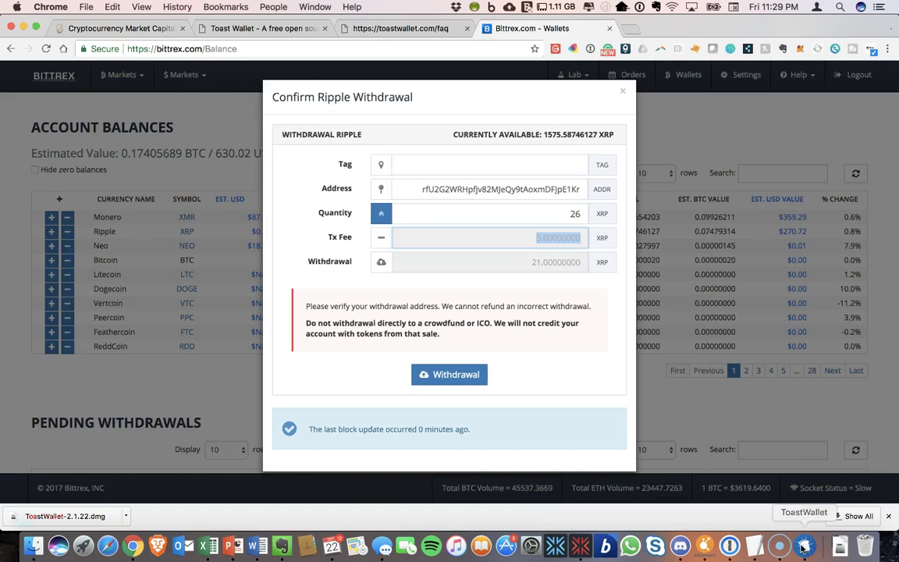
# Check Toast Wallet, then return to the toastwallet.com FAQ tab and clear its highlight.
pyautogui.click(804, 546)
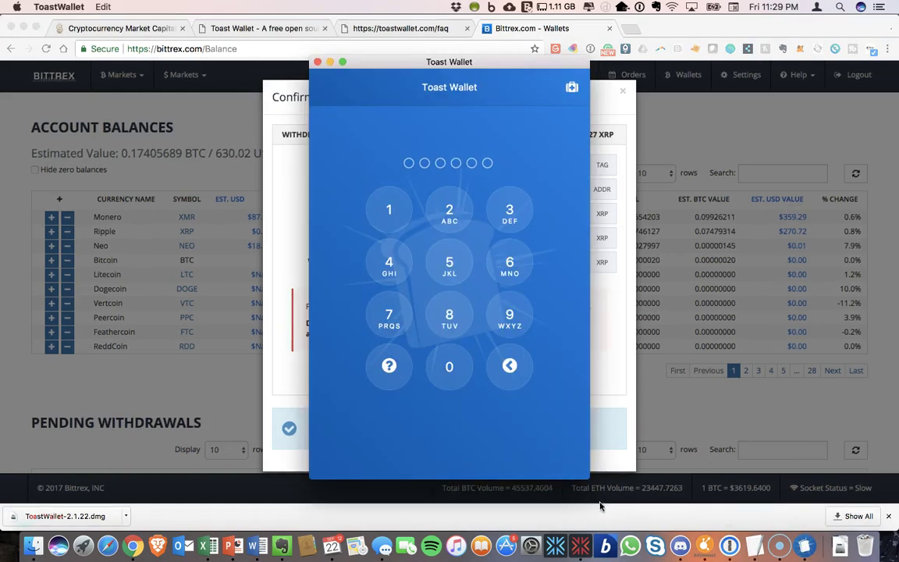
pyautogui.click(741, 144)
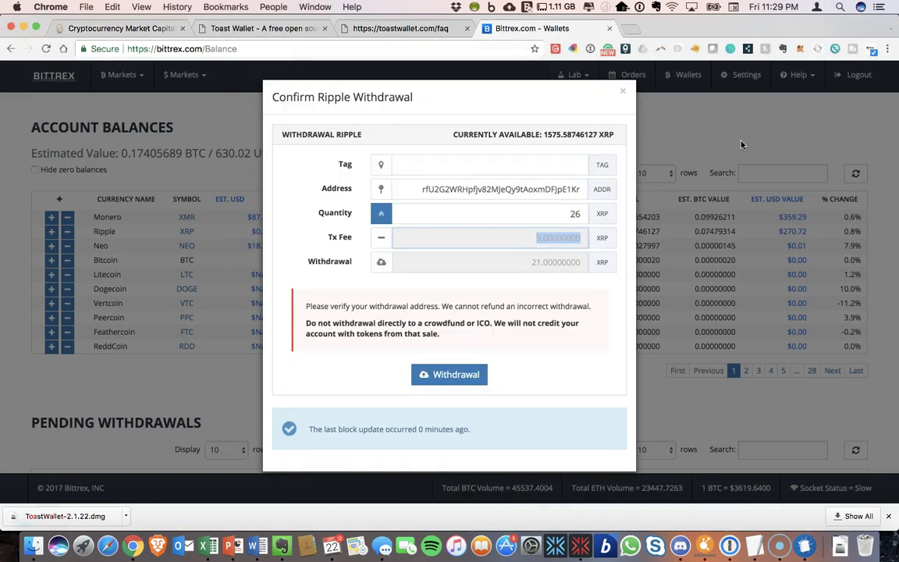
pyautogui.click(400, 28)
pyautogui.click(483, 281)
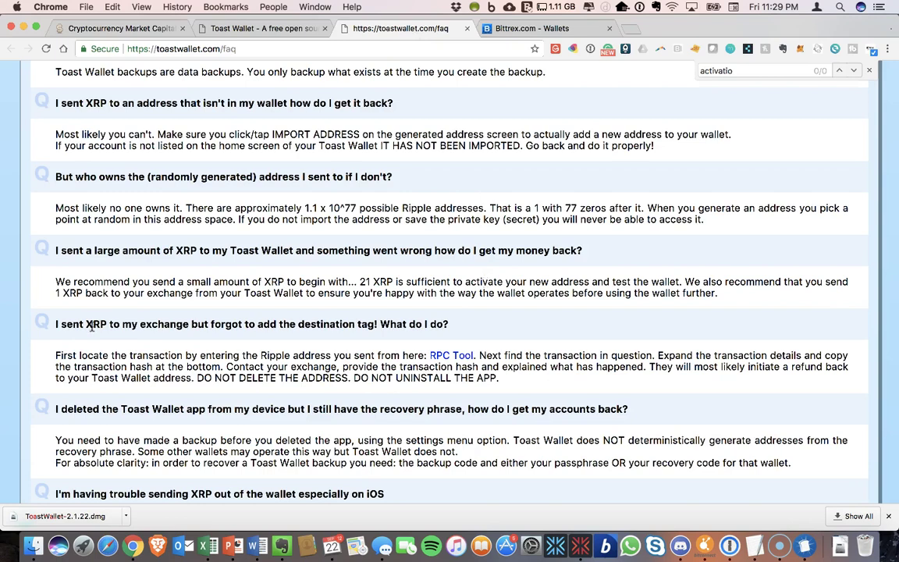
# Highlight the destination-tag FAQ entries and scroll to the answer allowing destination tag 0.
pyautogui.moveTo(298, 324); pyautogui.dragTo(420, 331)
pyautogui.click(420, 331)
pyautogui.scroll(-3, 420, 331)
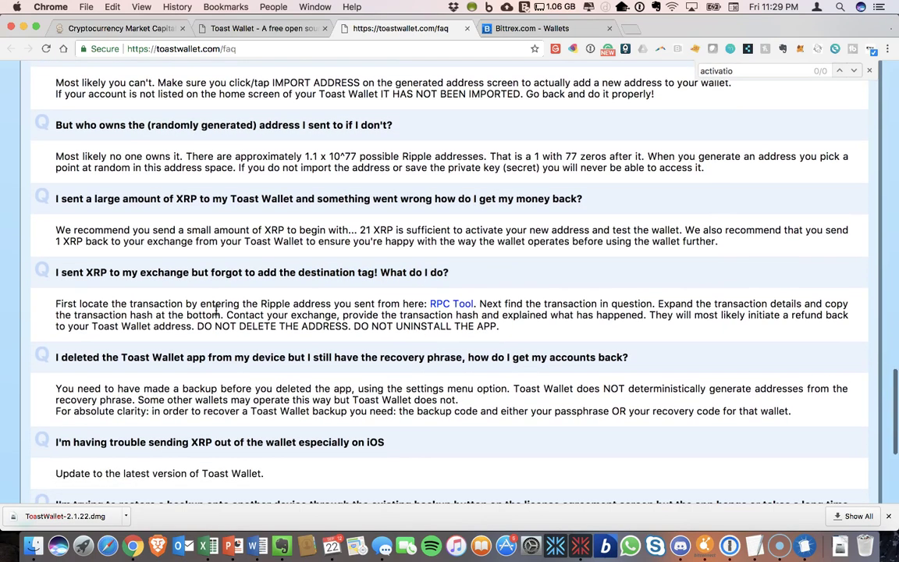
pyautogui.moveTo(199, 305); pyautogui.dragTo(302, 311)
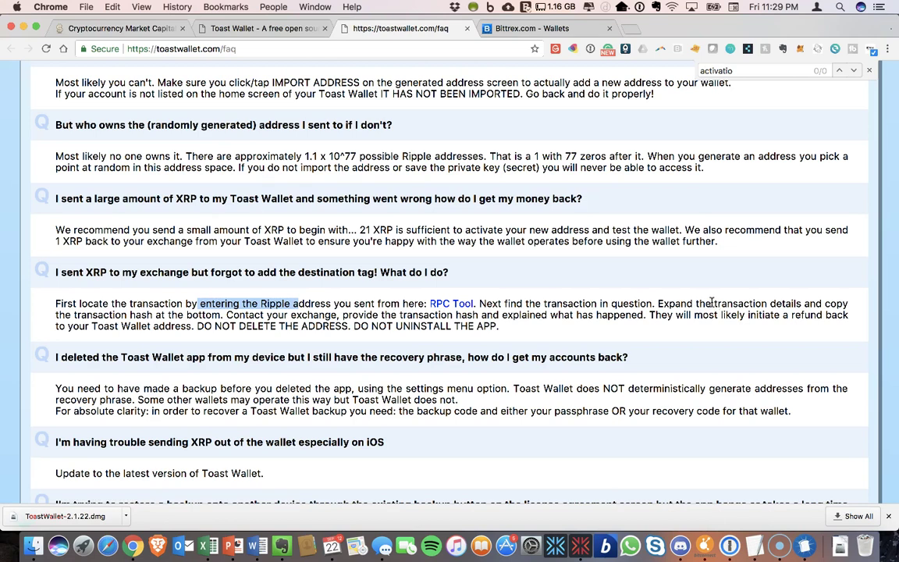
pyautogui.scroll(-1, 651, 302)
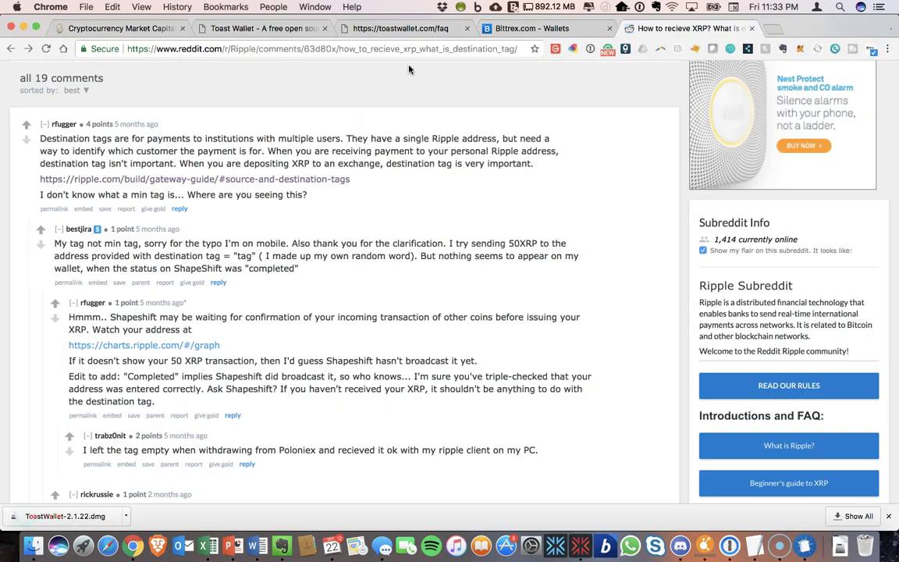
pyautogui.click(401, 29)
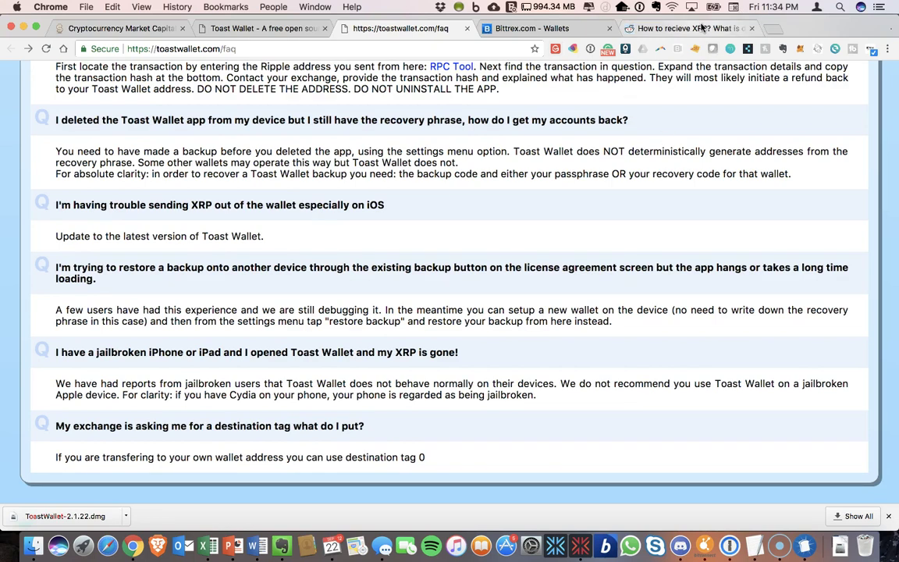
# Read the Reddit 'How to recieve XRP?' thread, then return to the Bittrex withdrawal form.
pyautogui.click(633, 27)
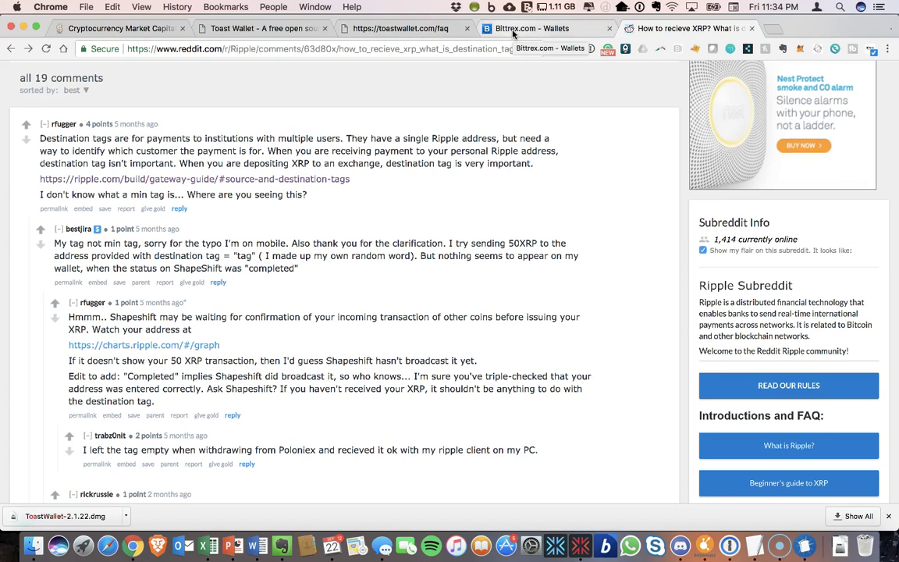
pyautogui.click(513, 31)
# Enter destination tag 0, submit the 26 XRP withdrawal, and confirm with the two-factor code.
pyautogui.click(436, 165)
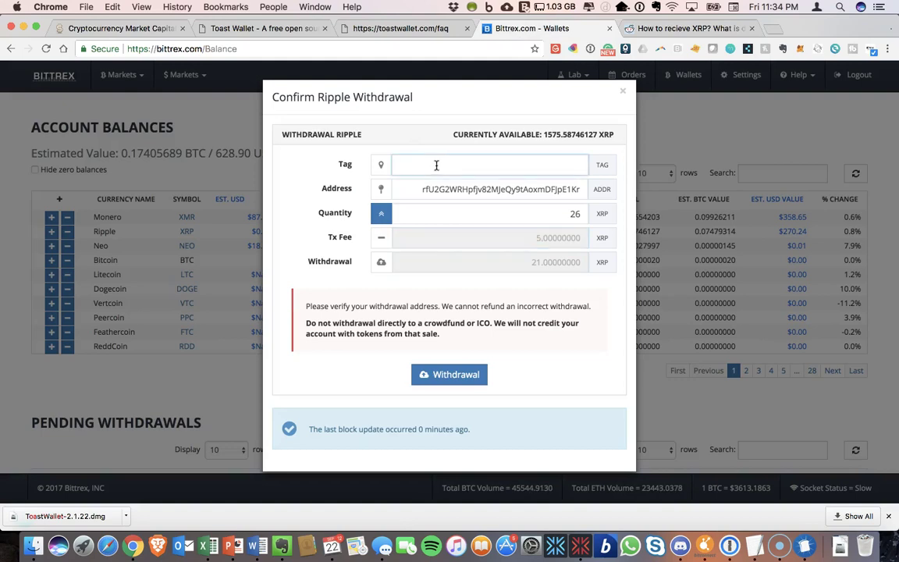
pyautogui.write('0')
pyautogui.click(469, 376)
pyautogui.moveTo(381, 277); pyautogui.dragTo(284, 264)
pyautogui.press('BackSpace')
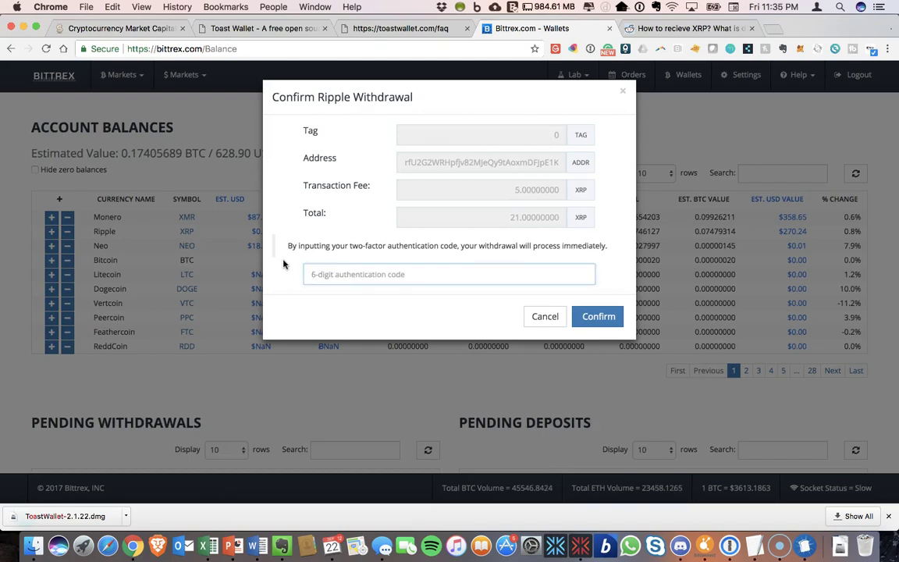
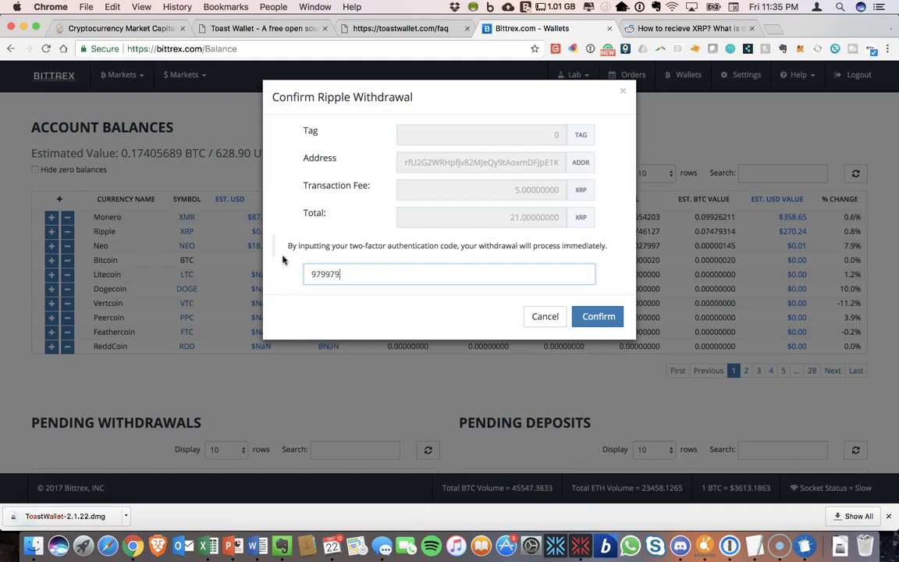
pyautogui.click(595, 317)
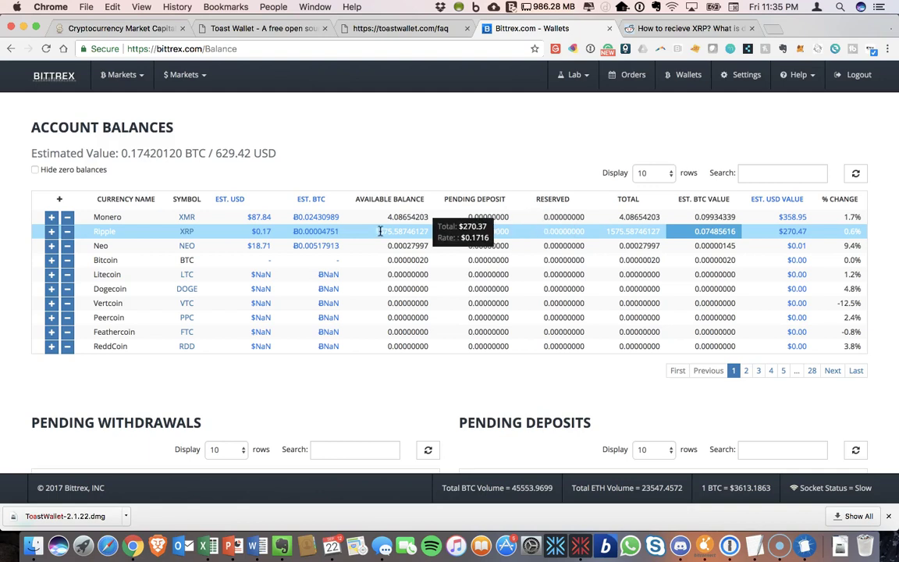
# Unlock Toast Wallet and open the account now showing a 21 XRP balance.
pyautogui.click(804, 546)
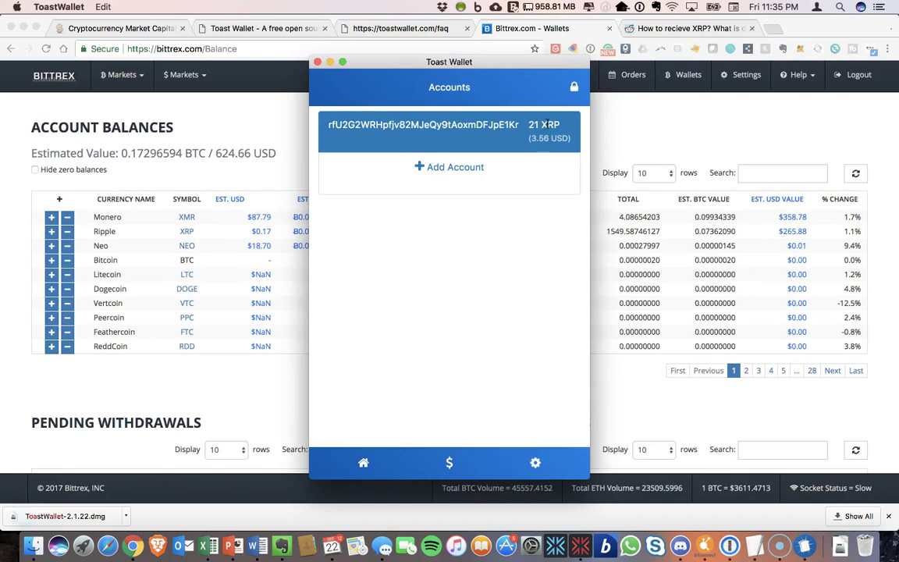
pyautogui.click(486, 137)
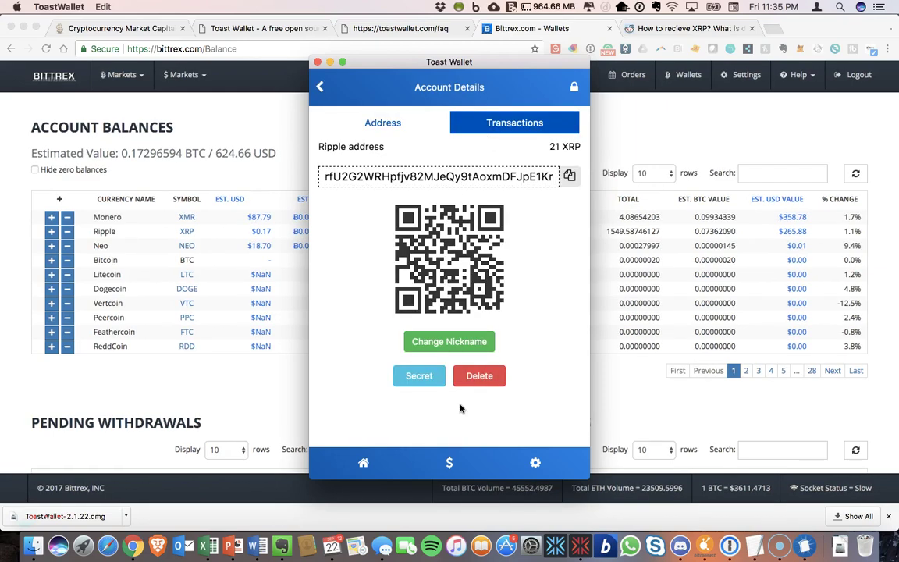
# View the Send form, then return to the Accounts list showing 21 XRP worth $3.56.
pyautogui.click(450, 462)
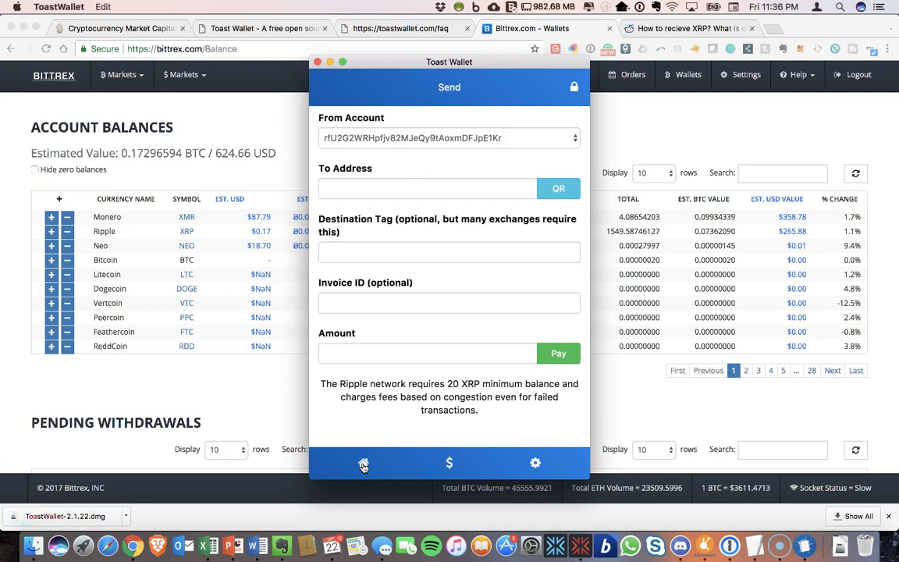
pyautogui.click(363, 465)
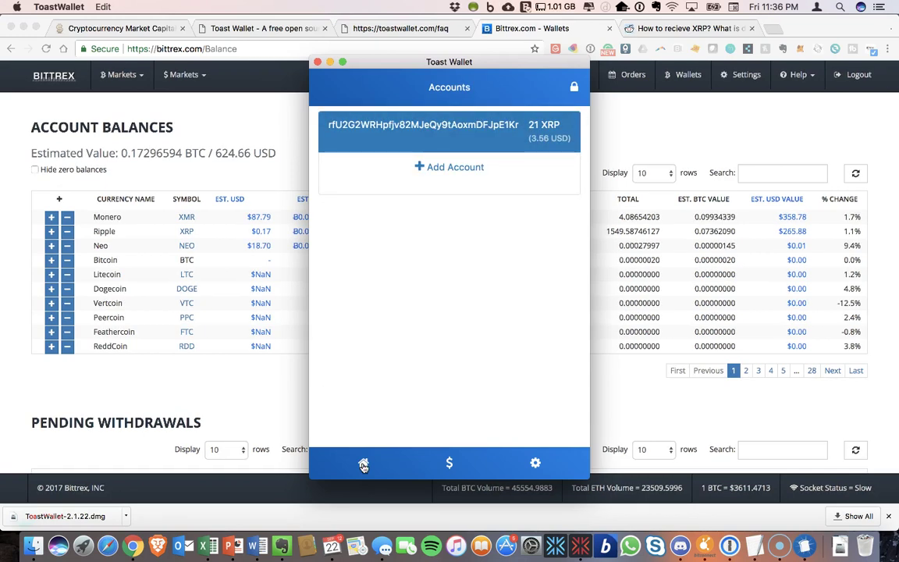